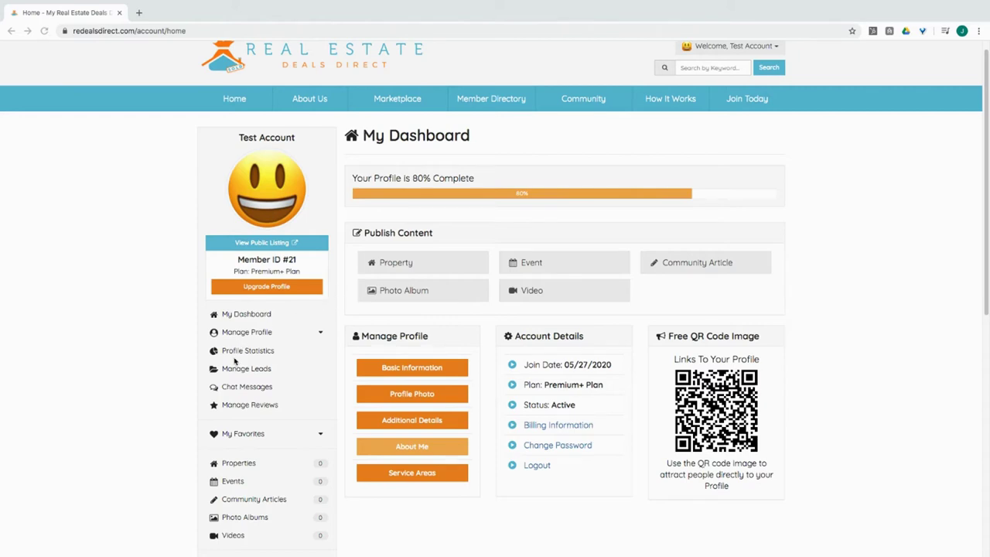
Look over the account dashboard's sections and start publishing a new property
scroll(234, 363, down, 3)
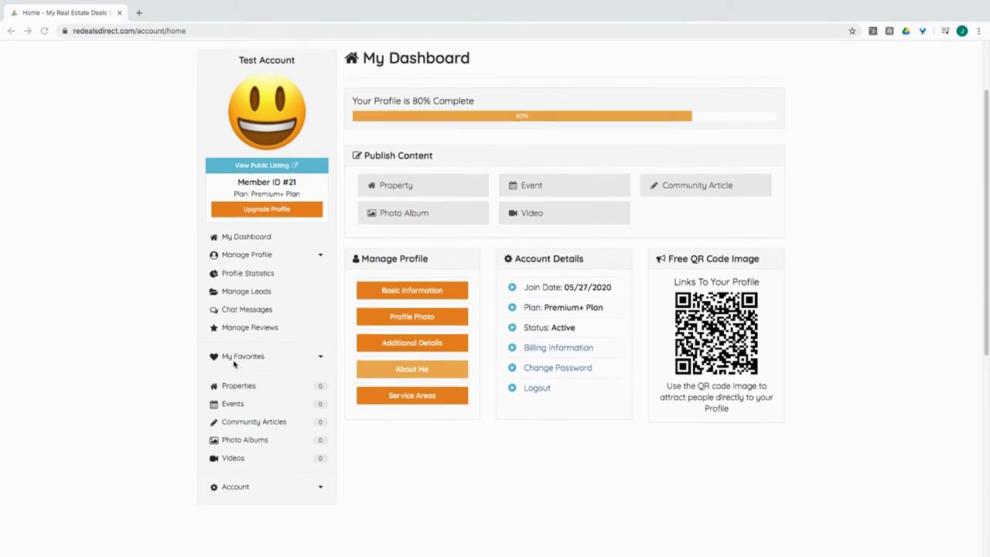
scroll(234, 364, down, 1)
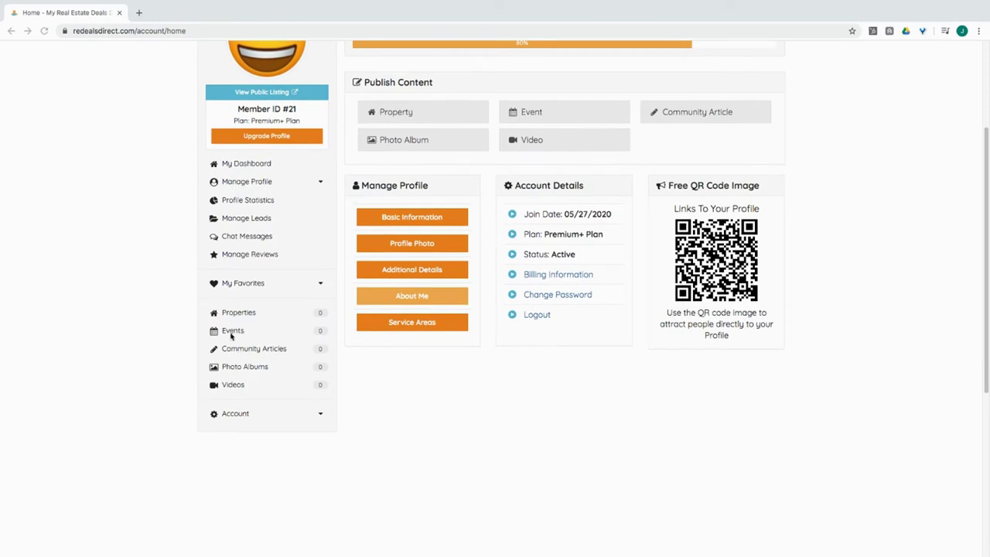
click(233, 335)
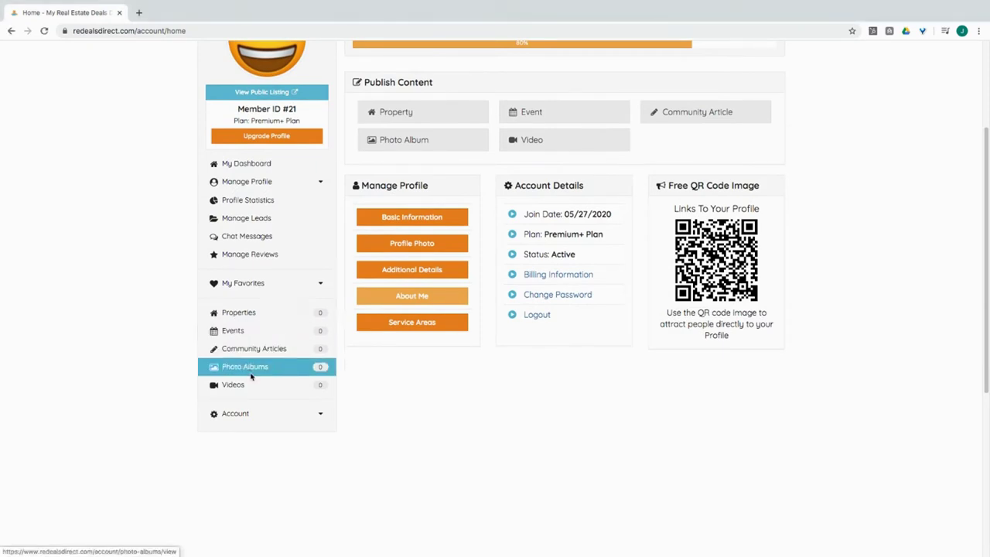
scroll(254, 318, up, 1)
scroll(257, 317, up, 3)
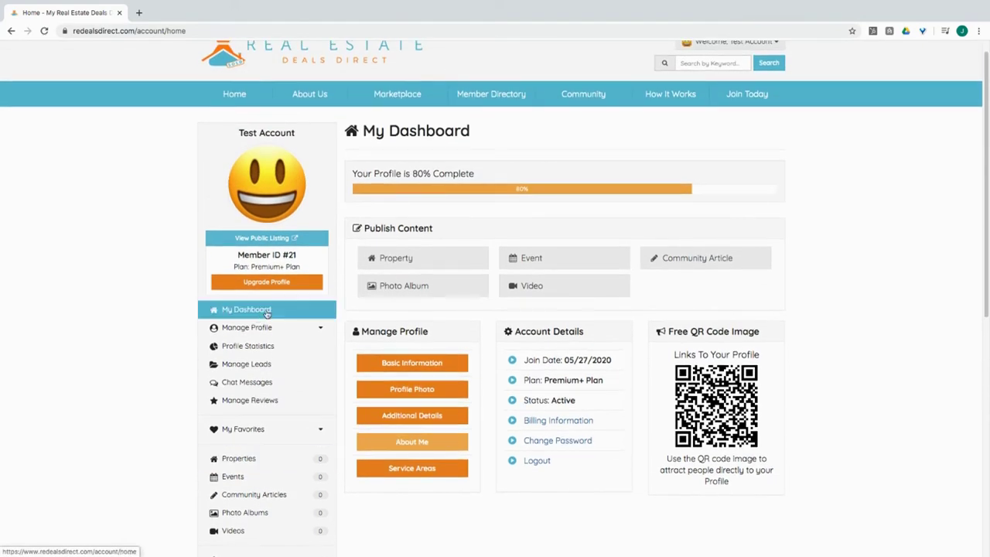
click(407, 261)
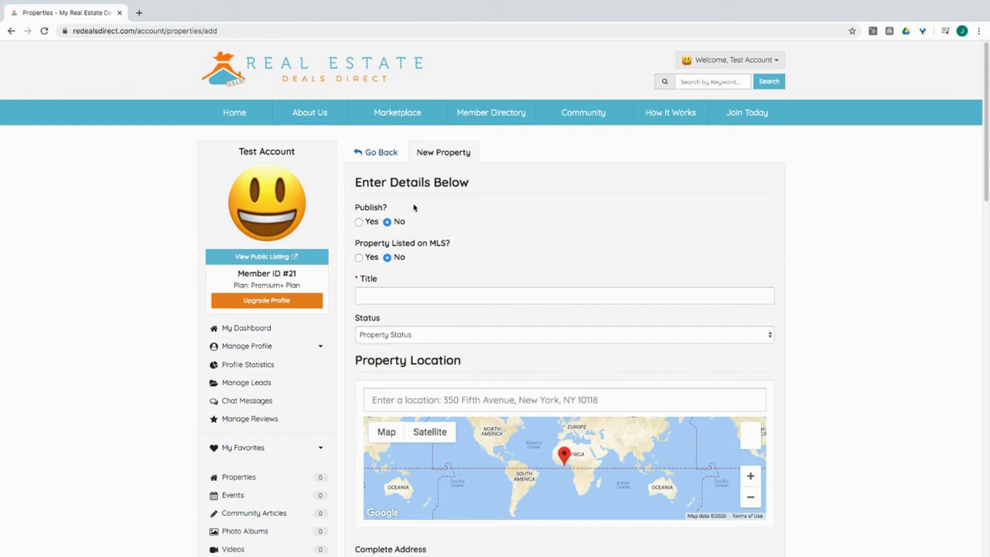
Set the new property to be published and give it the title "Bungalow in Midtown"
scroll(424, 255, down, 1)
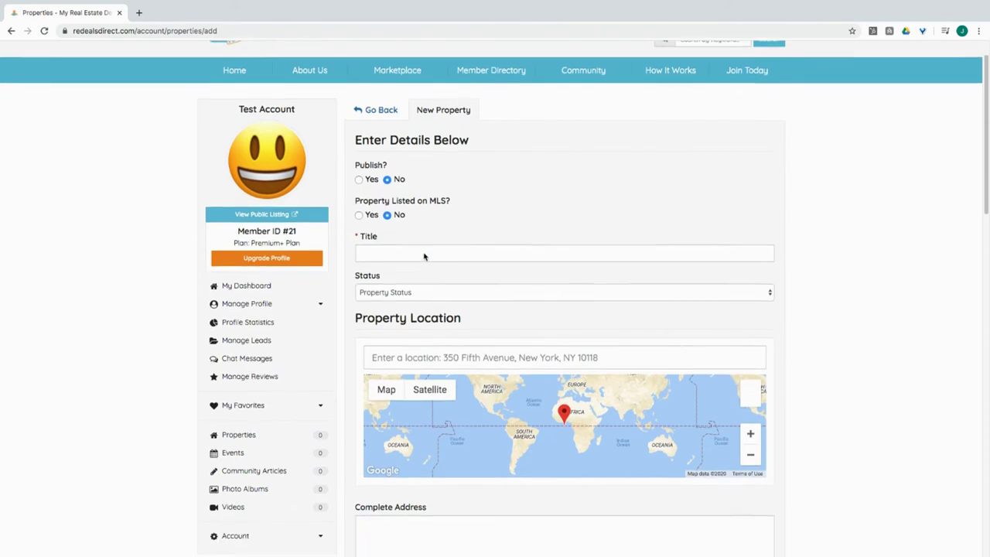
scroll(423, 256, down, 1)
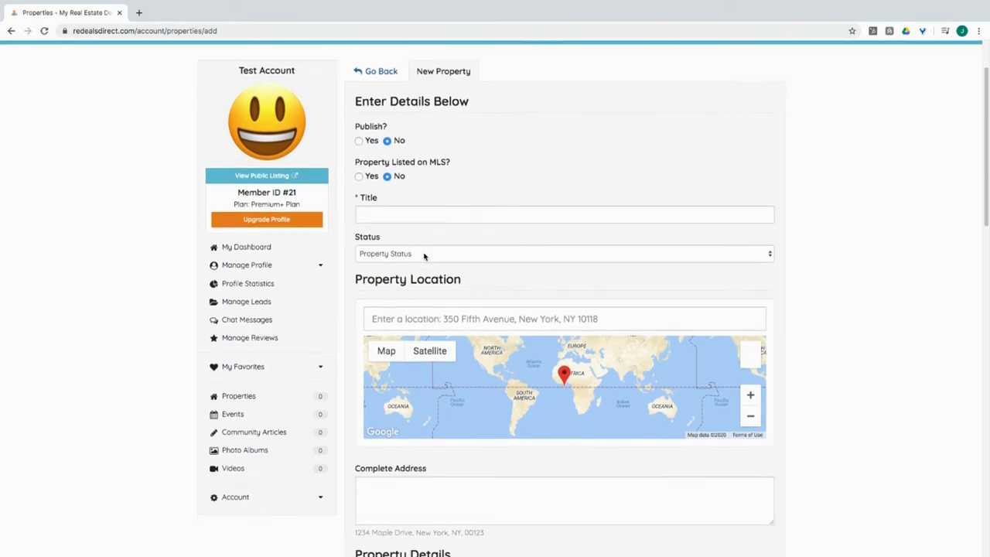
click(360, 143)
click(404, 215)
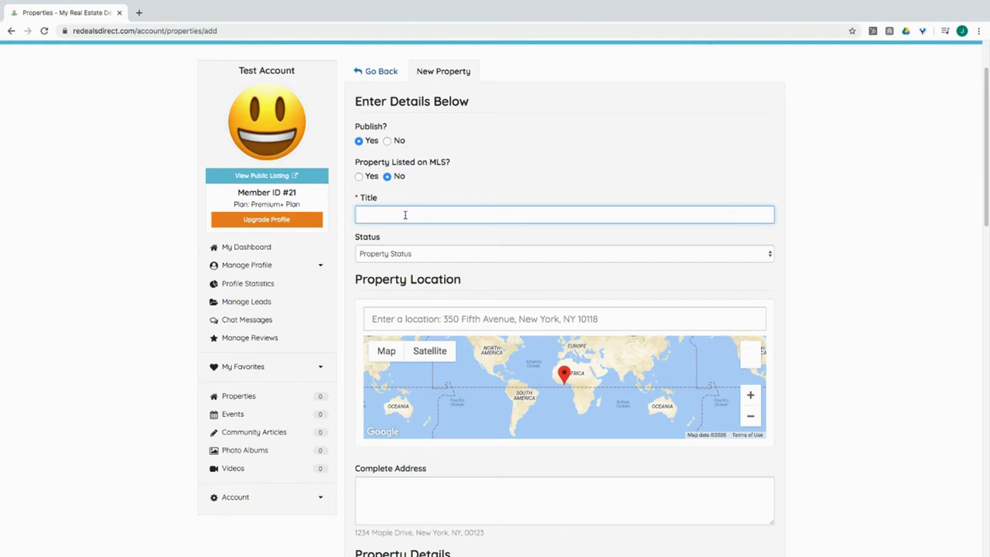
text(Bungalo)
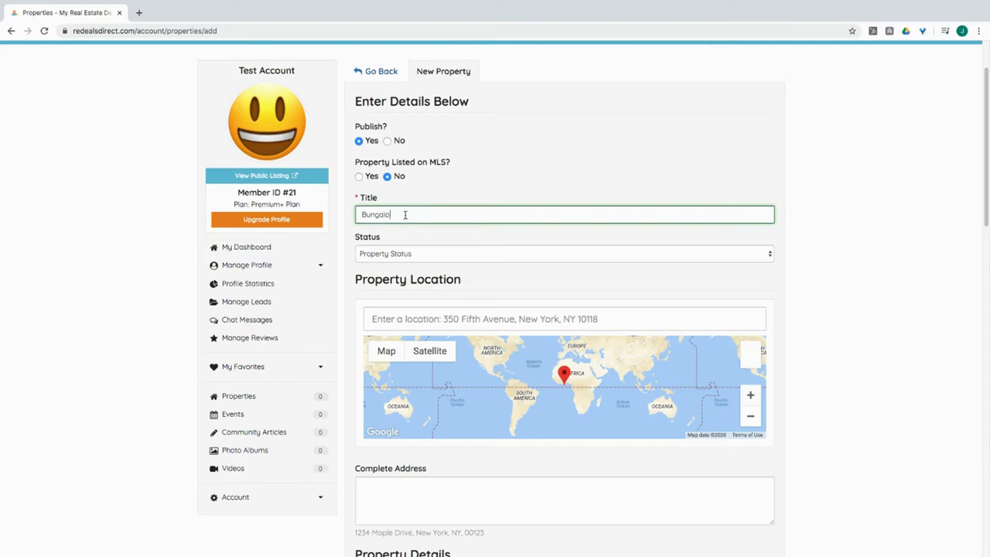
text(w in Midtown)
Set the property's status to For Sale and its location to Atlanta, GA, USA
click(418, 255)
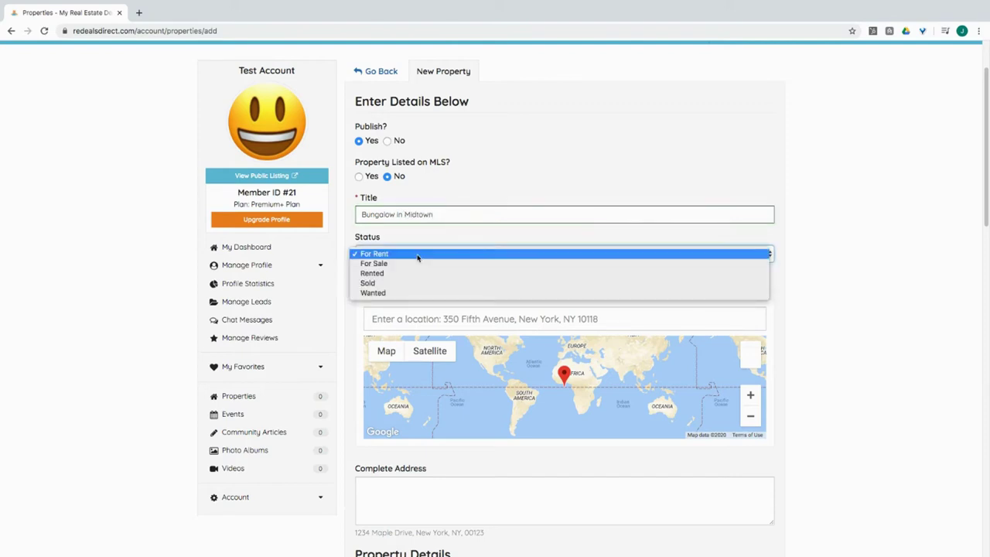
click(412, 264)
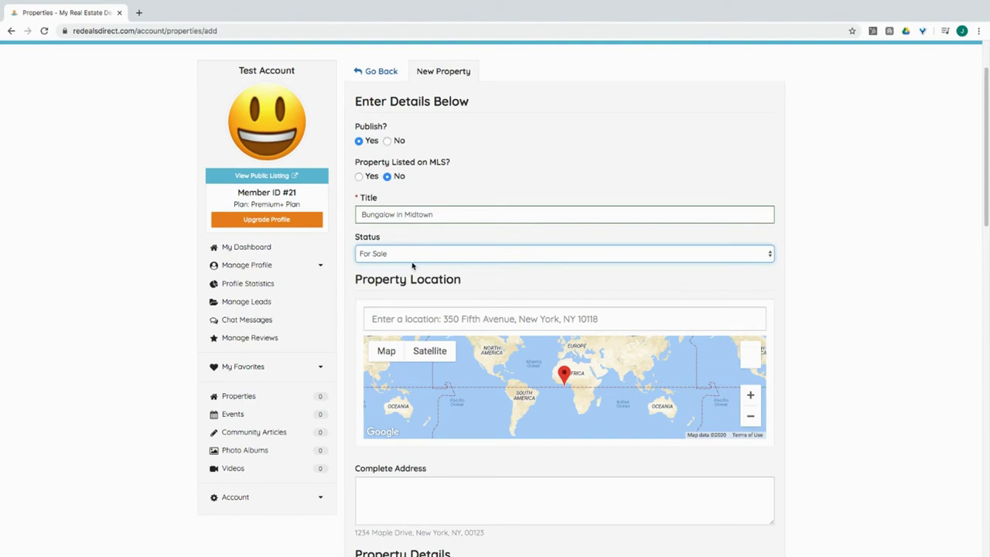
scroll(400, 280, down, 2)
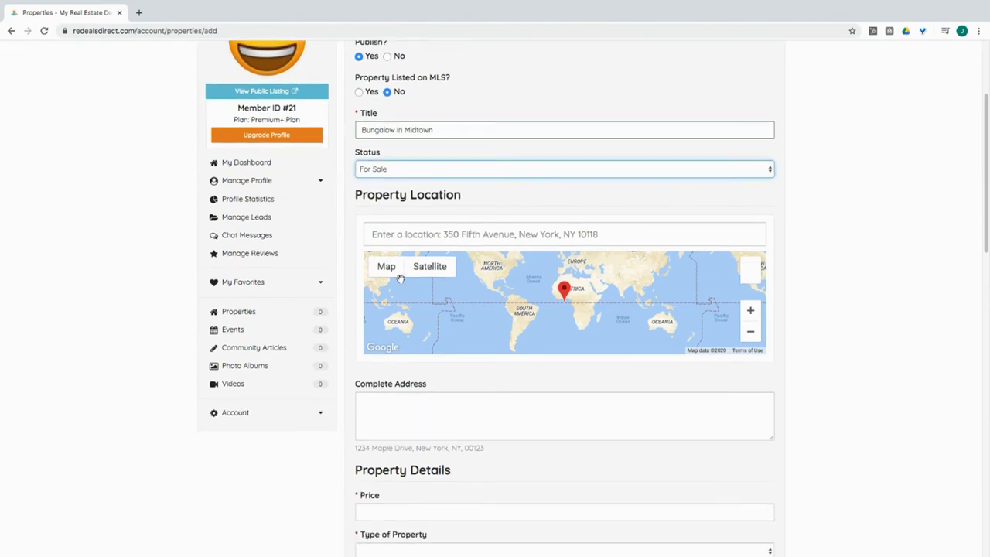
click(439, 239)
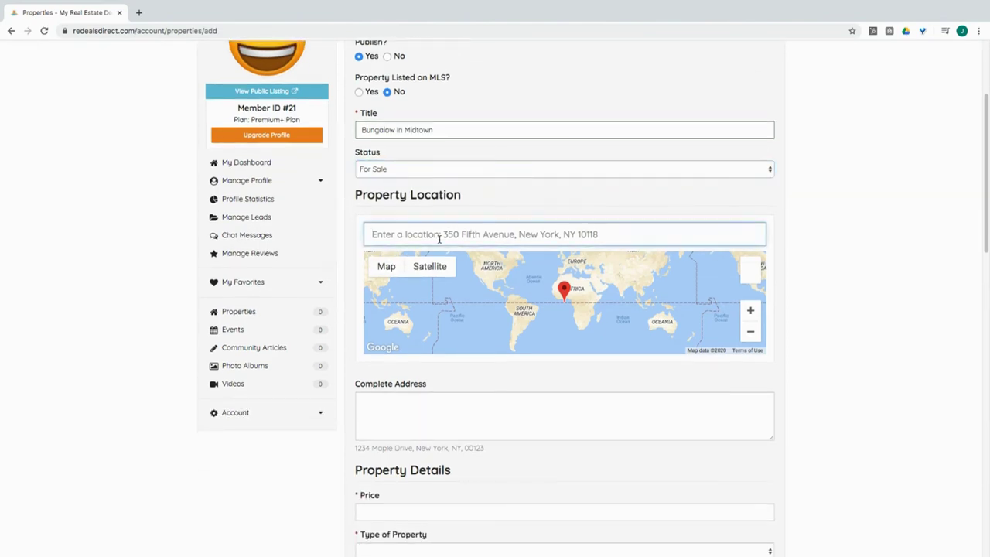
text(Atlanta)
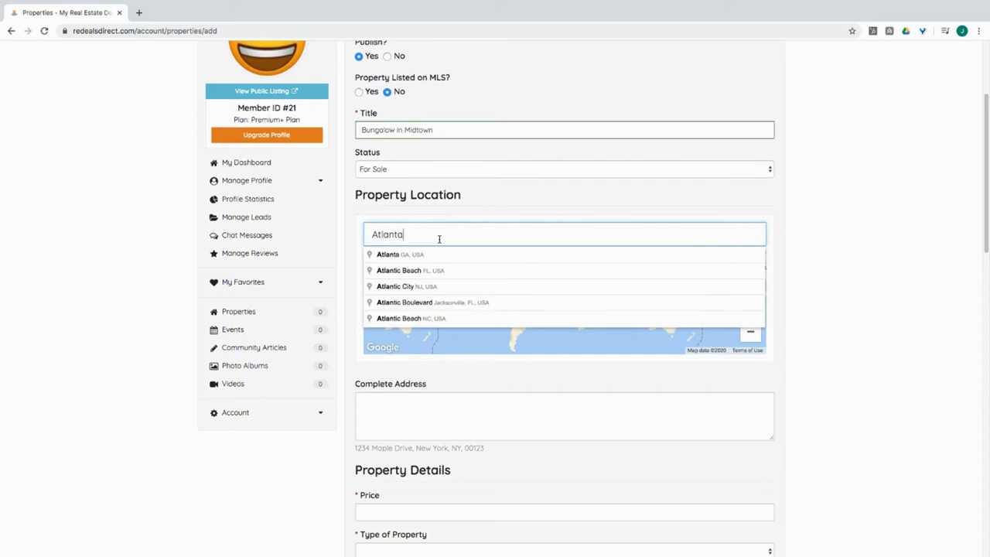
click(415, 256)
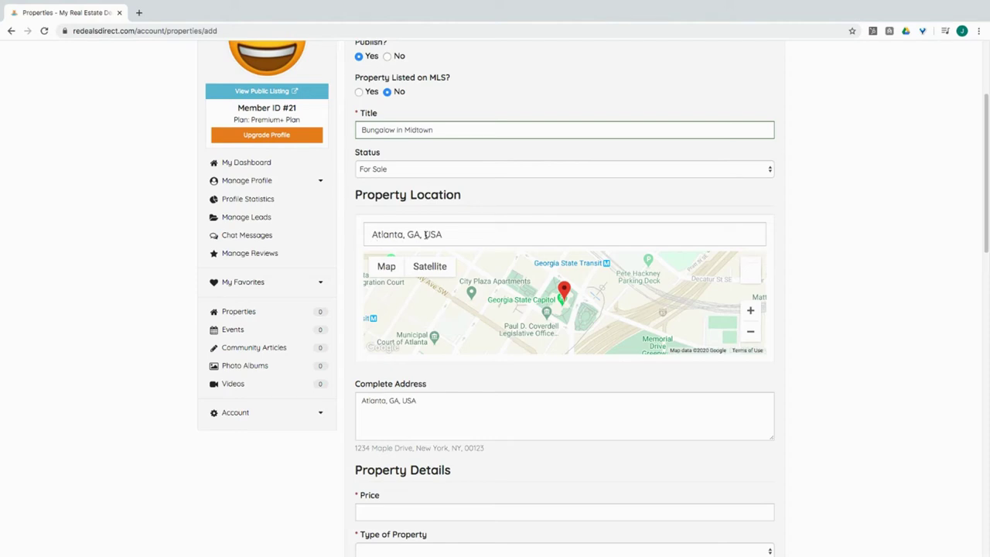
Set the property's price to $75,000 and its type to Single-Family
scroll(433, 425, down, 3)
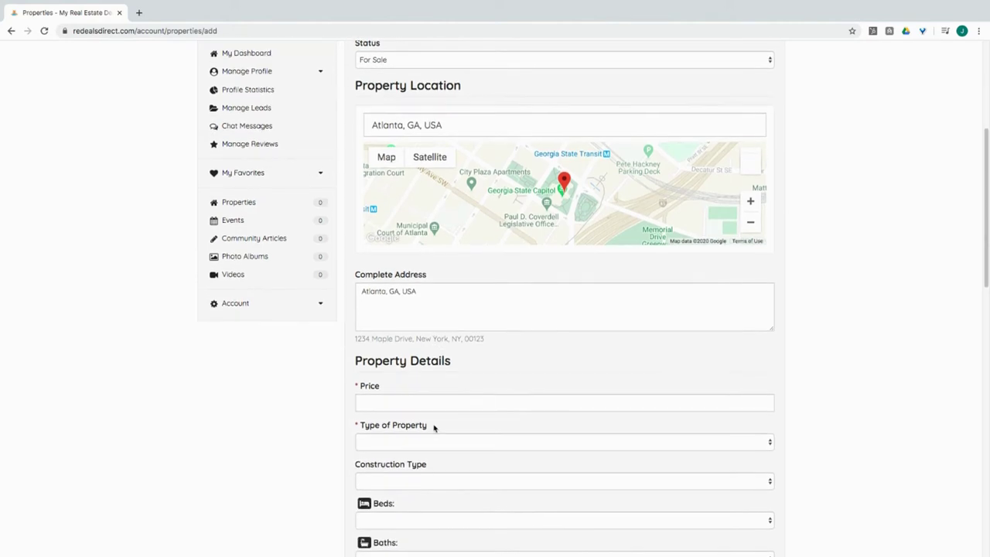
click(377, 366)
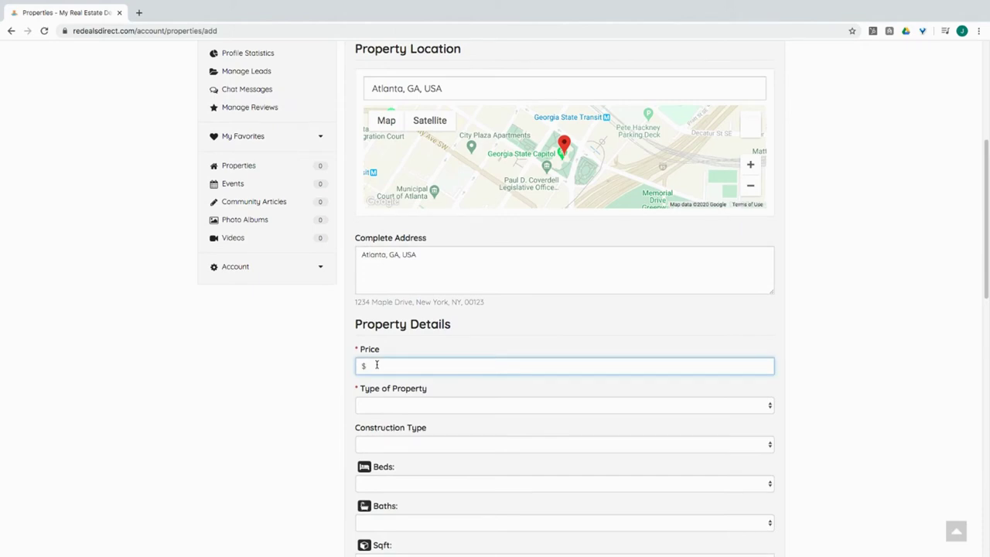
text(75,000)
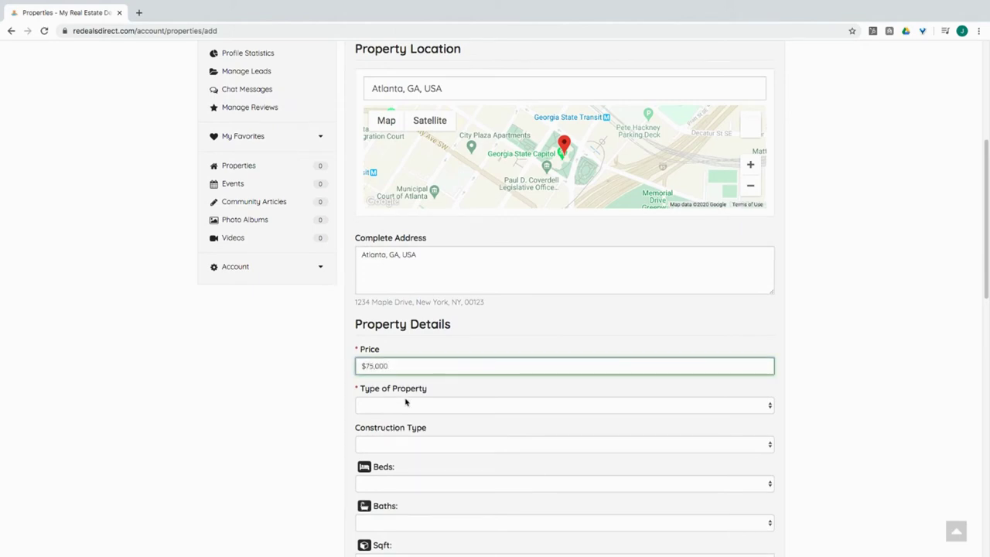
click(405, 405)
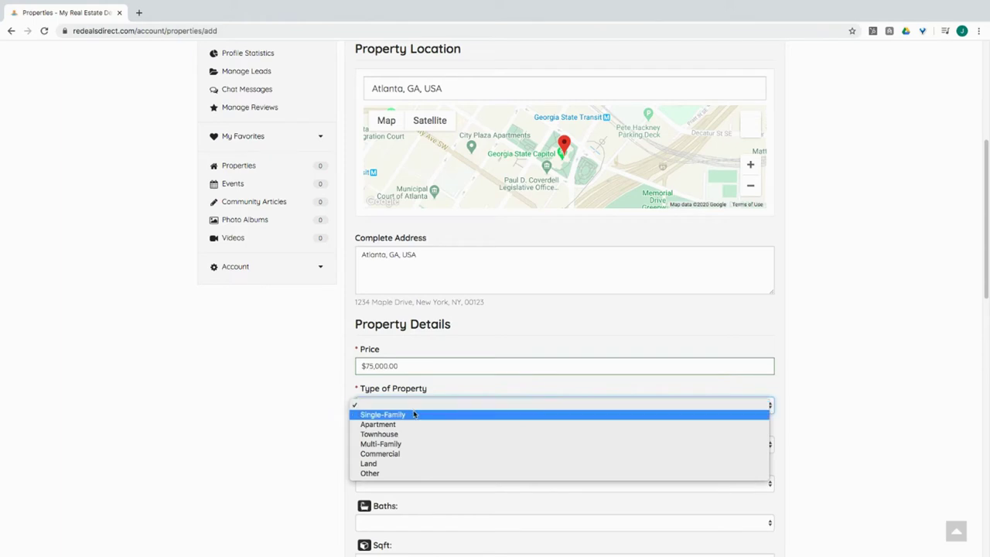
click(415, 416)
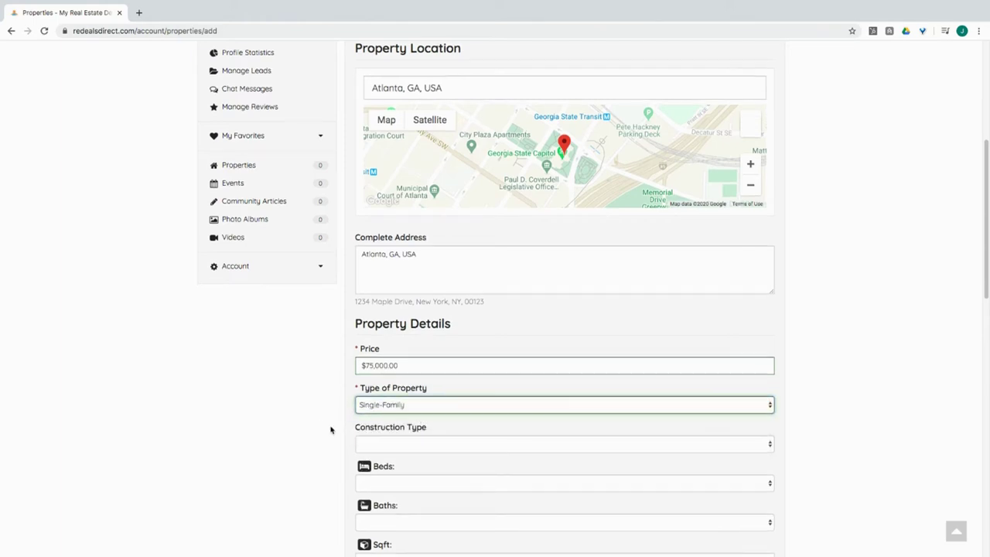
Review the available property types, keep Single-Family, and set the construction type to Concrete Block
scroll(325, 417, down, 3)
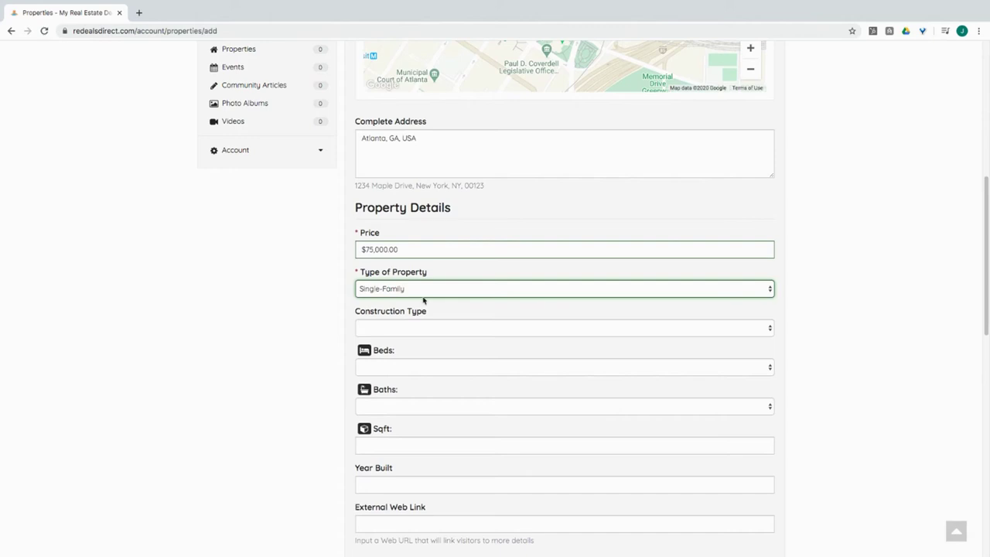
click(433, 292)
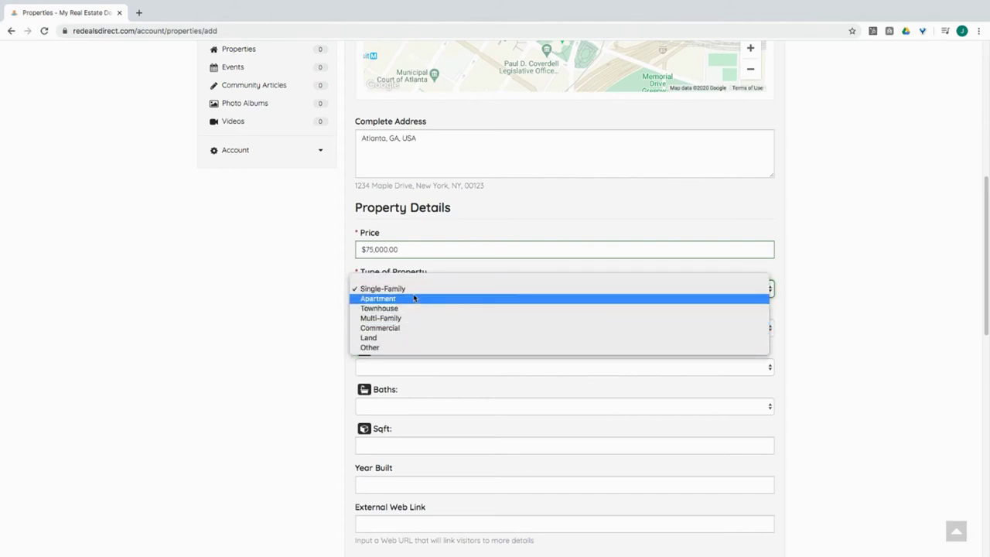
click(325, 310)
click(356, 327)
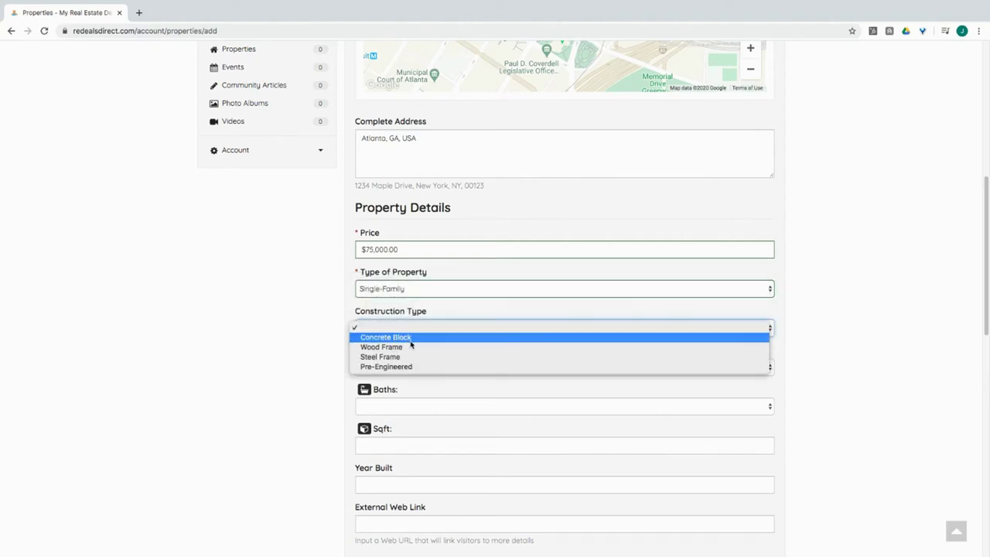
click(386, 338)
Set the property to 3 beds and 1.5 baths
scroll(311, 385, down, 1)
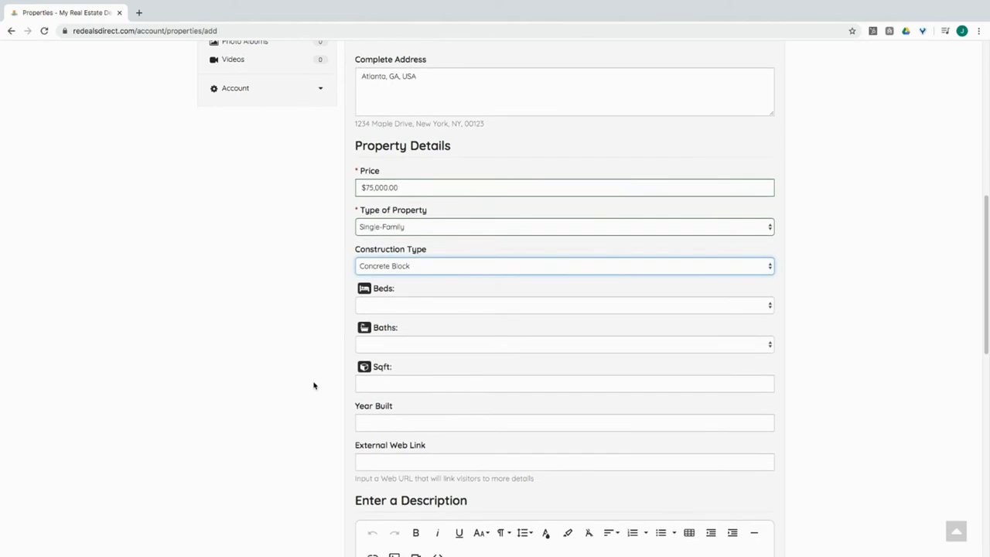
click(397, 307)
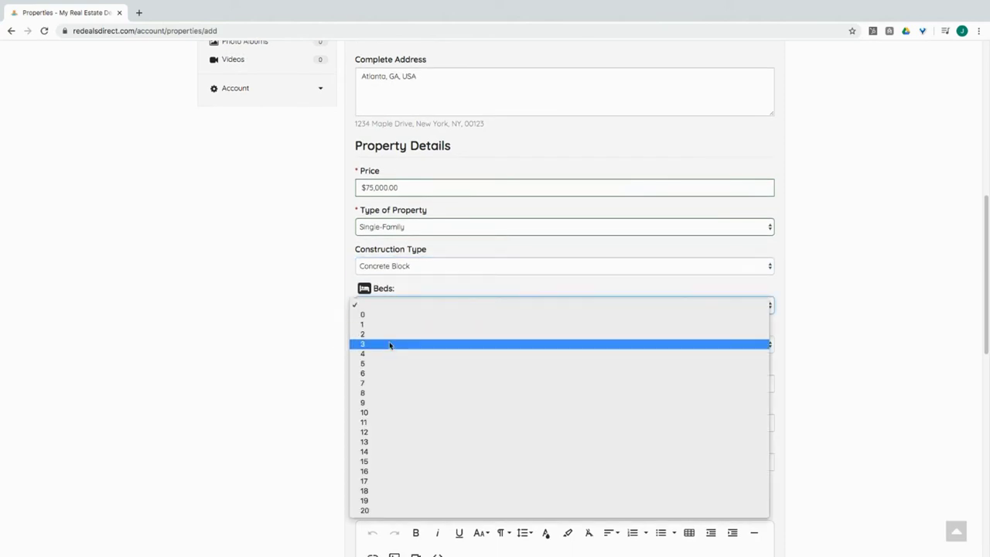
click(389, 344)
click(401, 346)
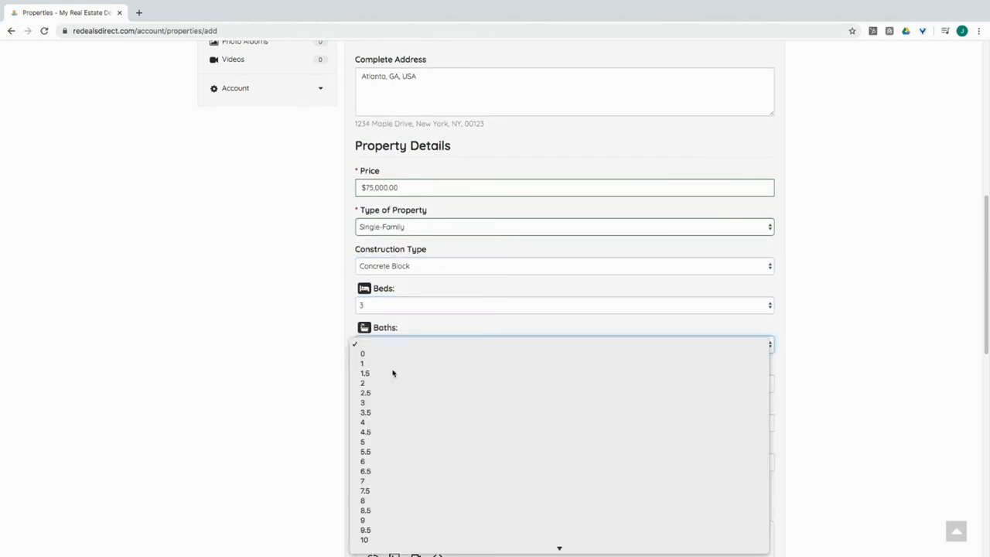
click(394, 373)
Enter 1200 as the square footage and 1975 as the year built
scroll(317, 379, down, 1)
click(380, 347)
text(1200)
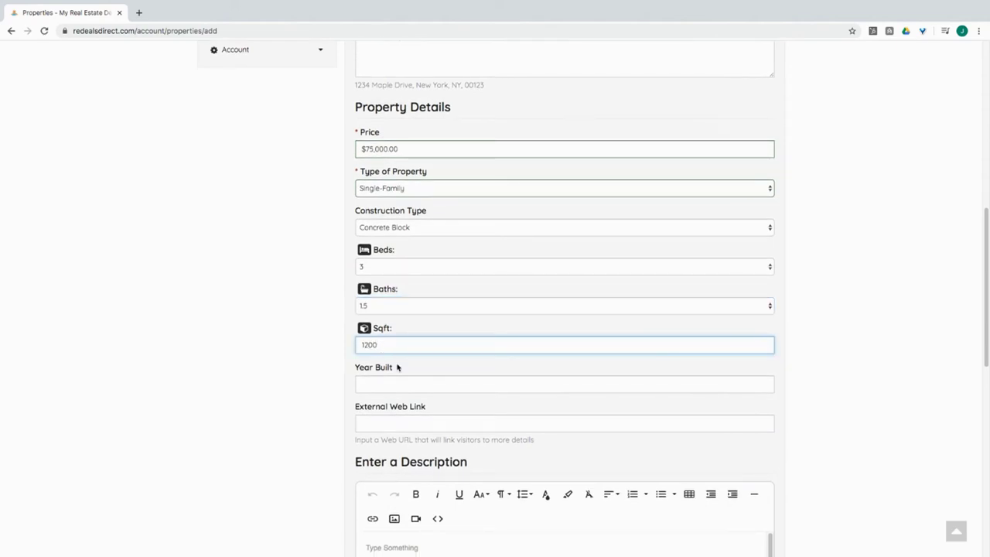
scroll(464, 349, down, 1)
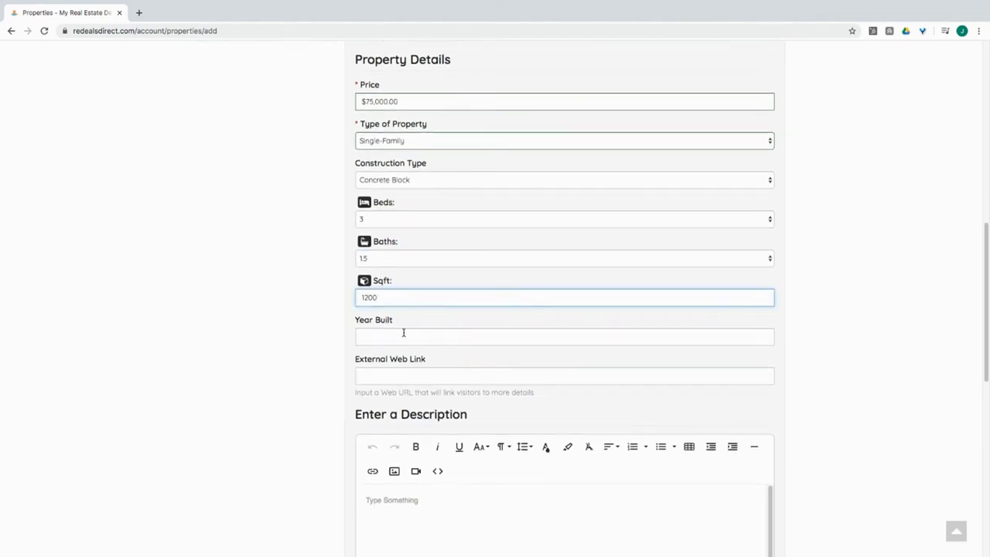
click(395, 334)
text(19)
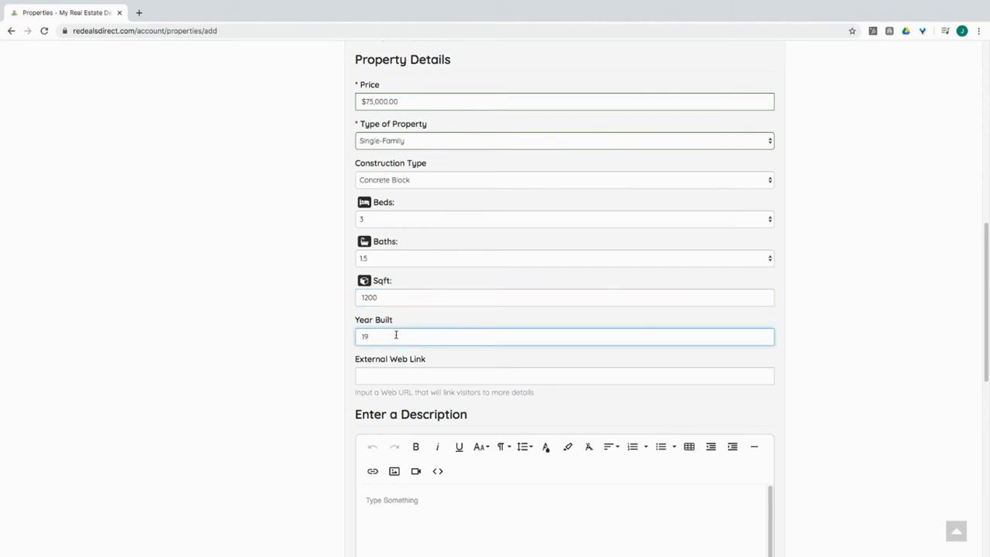
text(75)
Write the description's first lines: "Bungalow for Sale in the heart of Midtown Atlanta, GA" and "Asking $75,00"
click(413, 375)
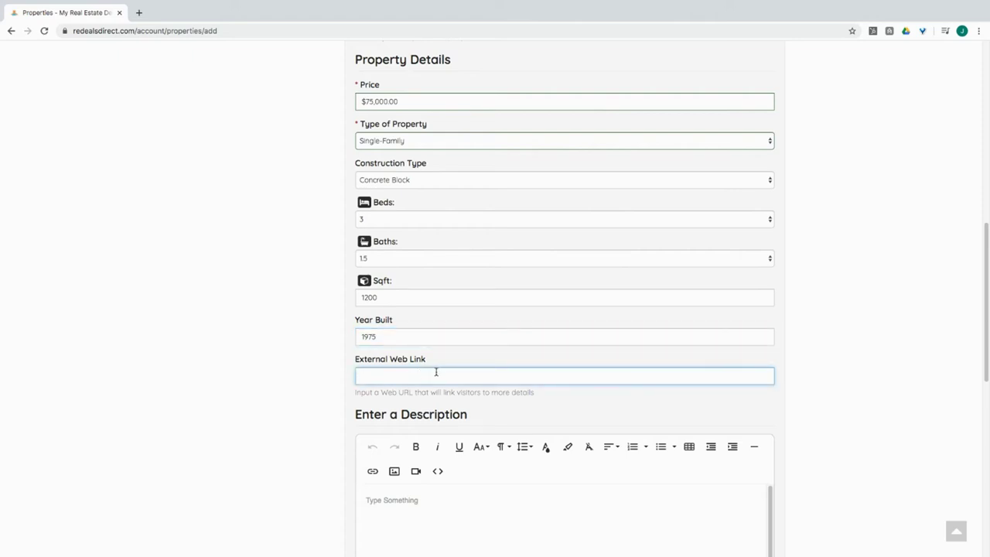
scroll(435, 369, down, 1)
click(384, 442)
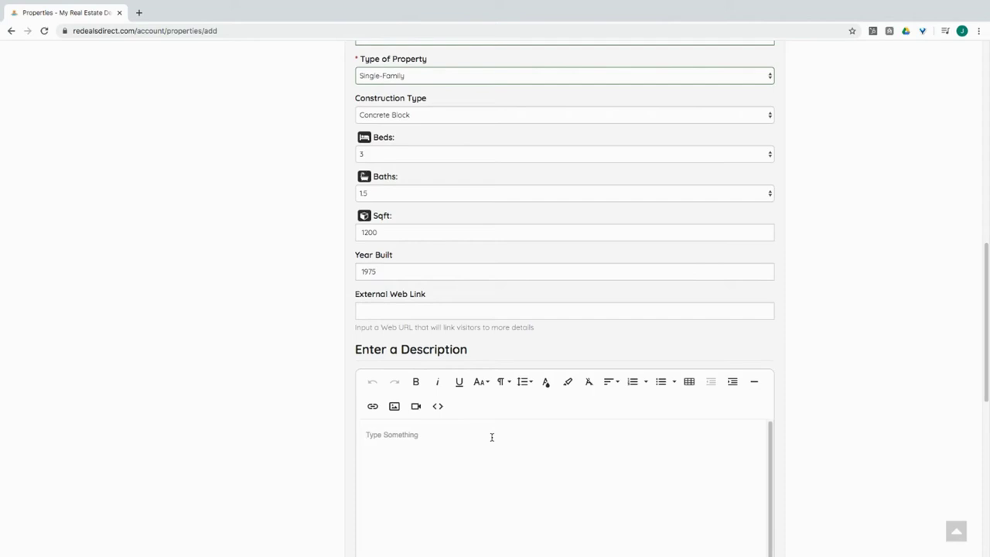
text(Bungalow for Sale in the heart of Midtown Atlanta)
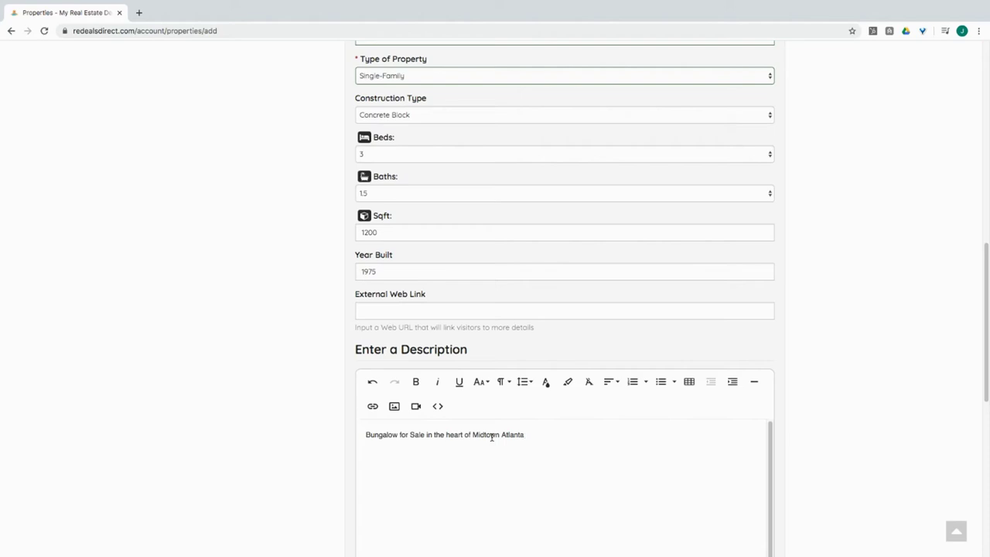
text(, GA )
text(Asking)
text( $75)
text(,00)
key(Return)
text(Great conditoi)
key(BackSpace)
key(BackSpace)
key(BackSpace)
key(BackSpace)
key(BackSpace)
key(BackSpace)
key(BackSpace)
key(BackSpace)
key(BackSpace)
key(BackSpace)
key(BackSpace)
Add the description lines "Needs TLC" and "Roof needs replacing", correcting the misspelled last word
text(Needs)
text( TLC )
text(Roof needs )
text(rreplacing)
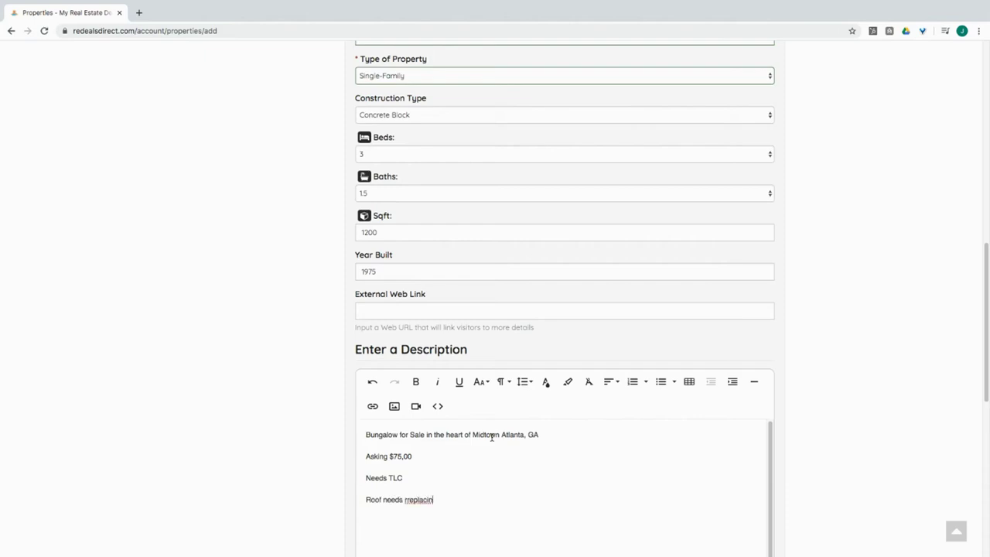
right_click(409, 501)
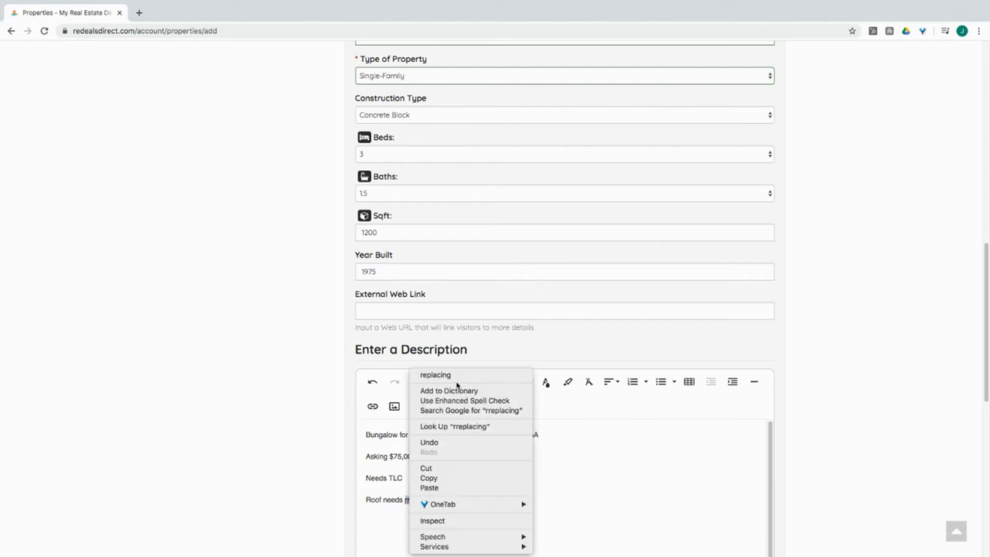
click(441, 375)
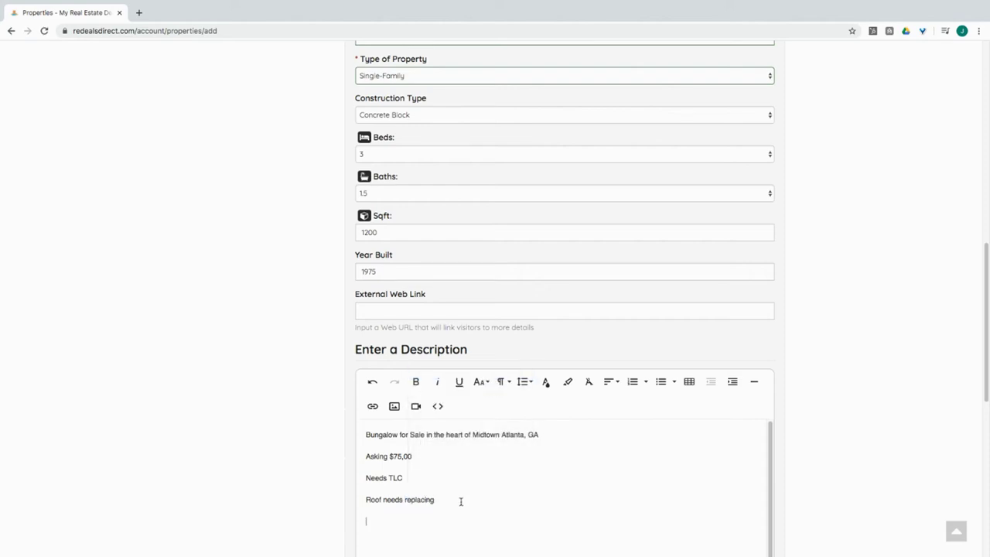
Add the description line "AC replaced in 2017" and format the roof and AC lines as a bulleted list
text(AC replaced in 2017)
drag(432, 522, 361, 468)
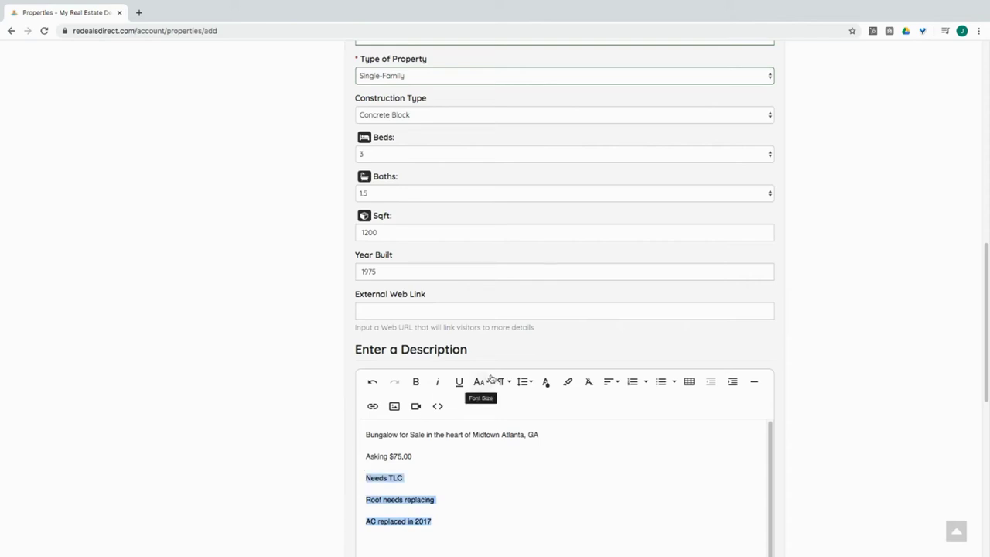
click(447, 517)
drag(442, 519, 374, 491)
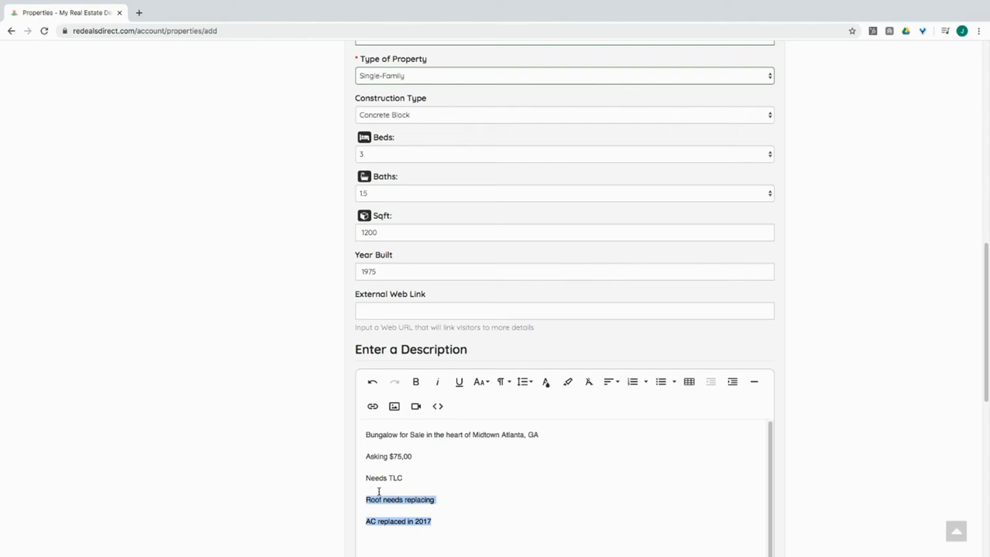
click(645, 381)
click(664, 382)
click(498, 473)
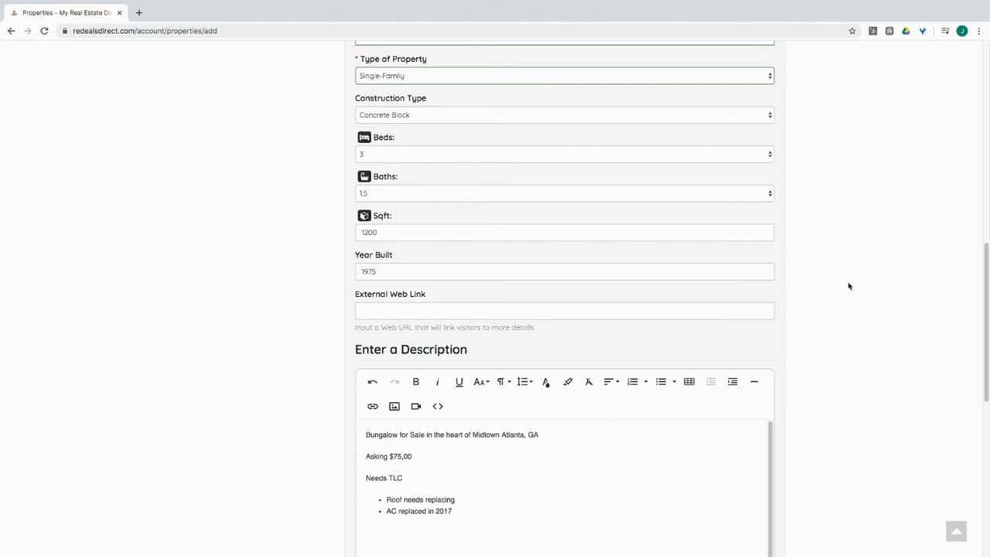
Save the property listing and choose the Desktop image "Screen Shot 2020-05-13 at 8.46.03 AM" as its photo
scroll(849, 286, down, 3)
click(554, 453)
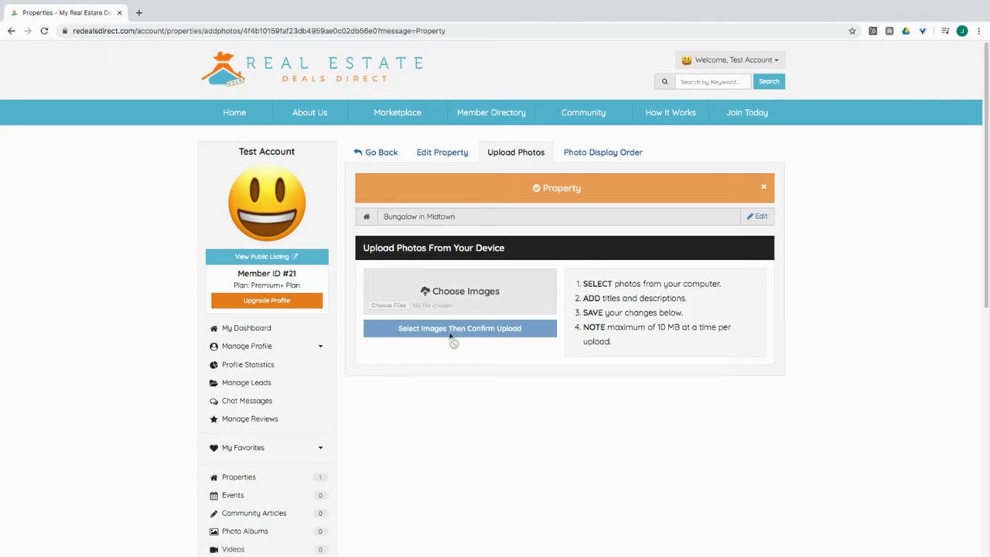
click(433, 299)
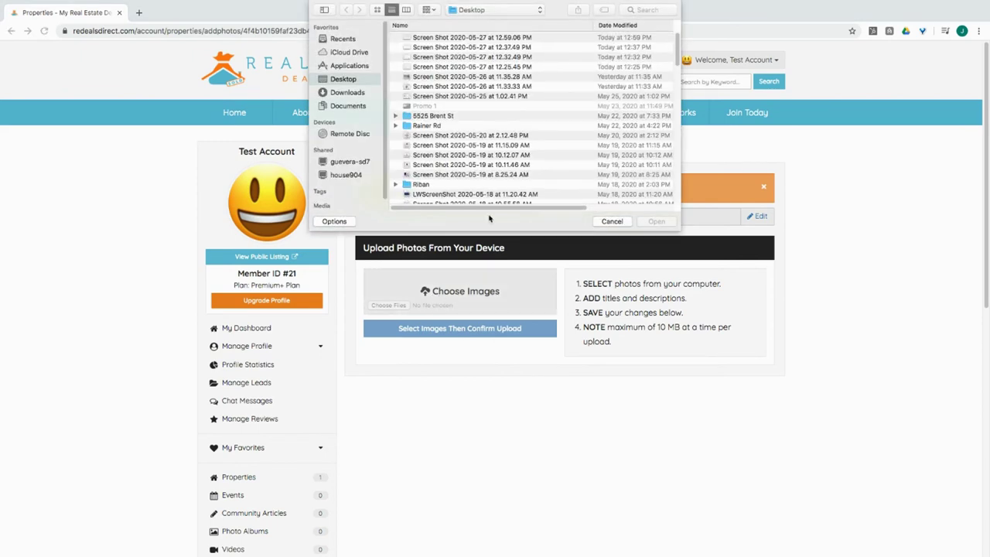
scroll(494, 108, down, 10)
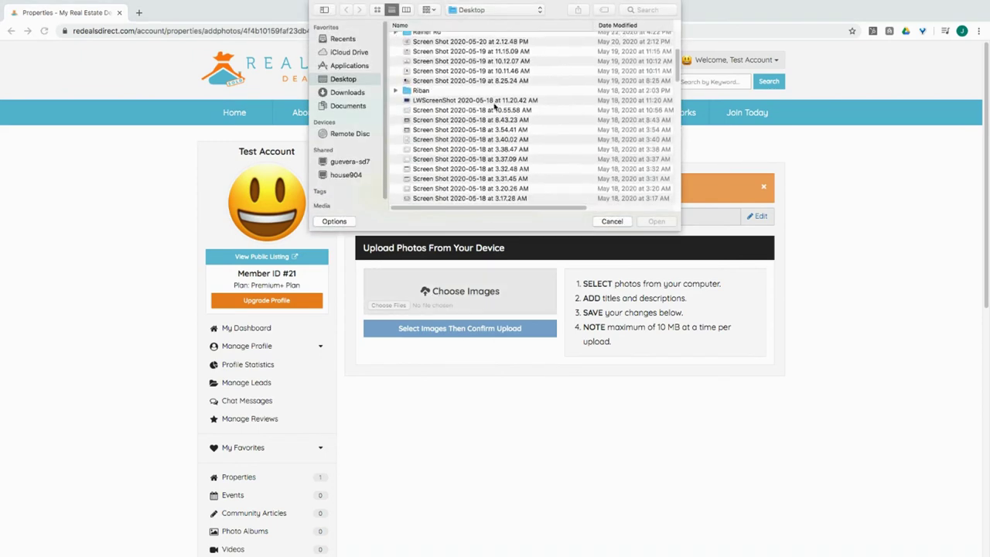
scroll(495, 106, down, 5)
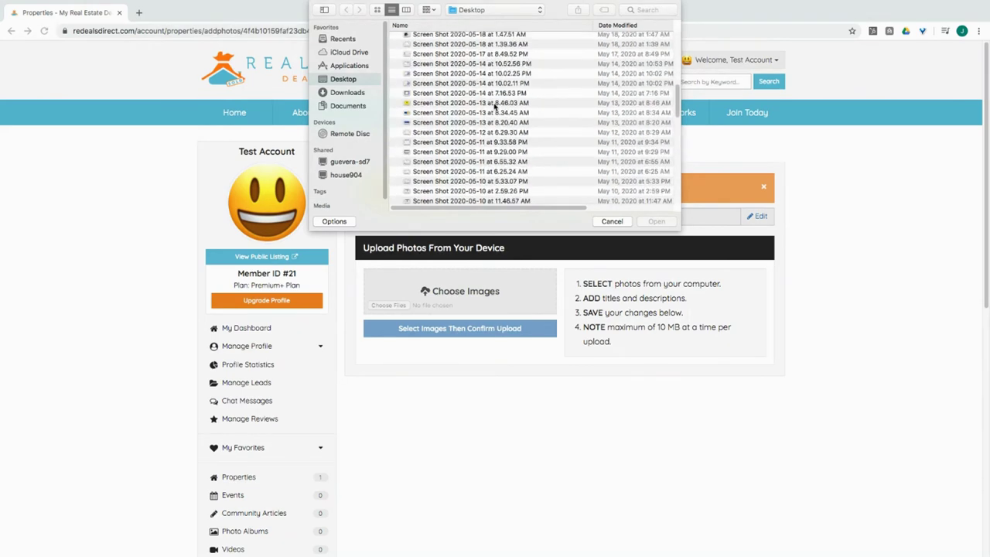
click(495, 103)
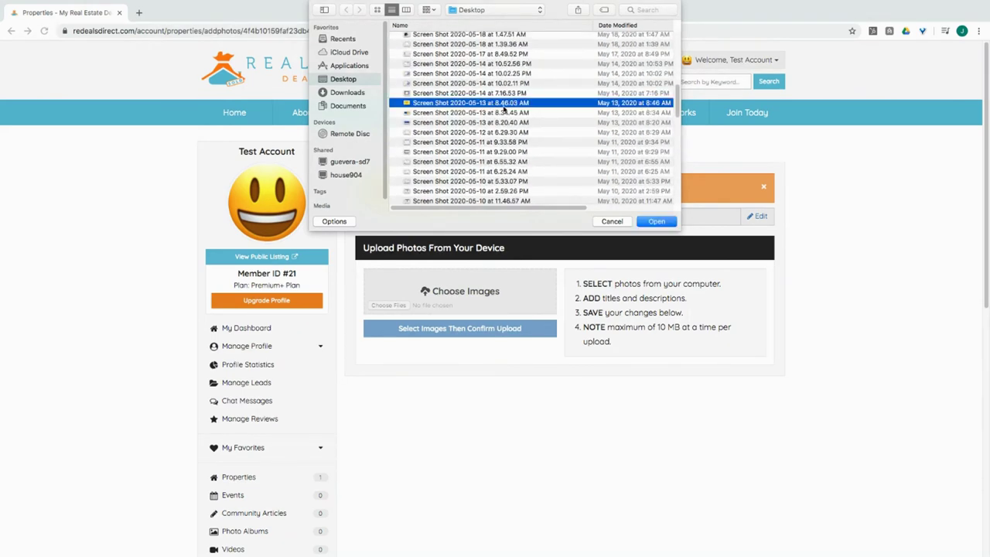
click(656, 221)
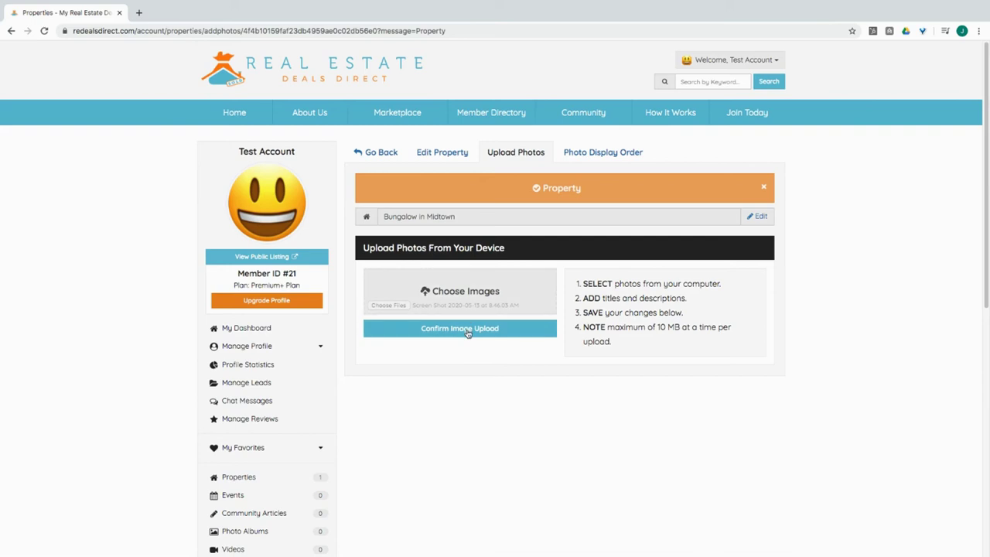
Upload the chosen image to the Bungalow in Midtown listing and save the photo changes
click(467, 330)
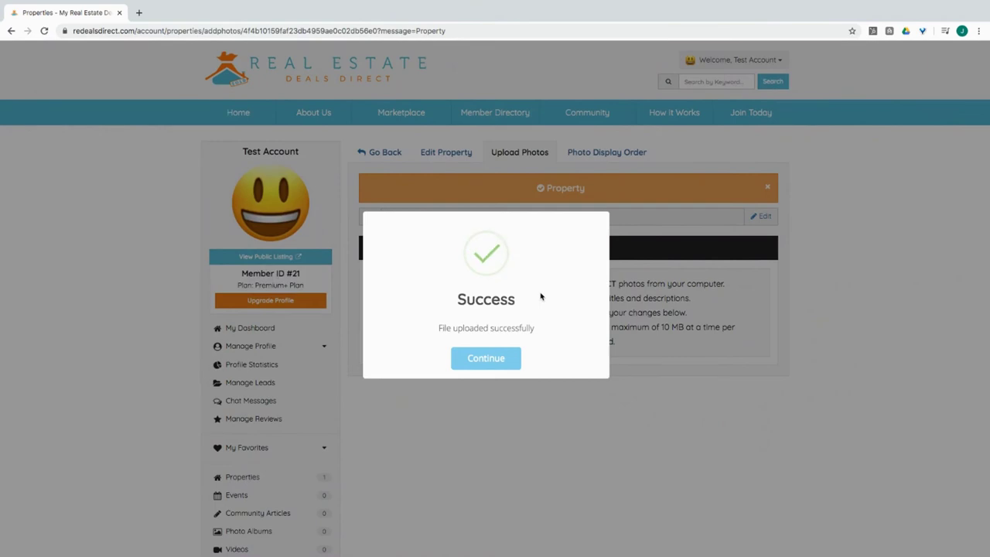
click(492, 359)
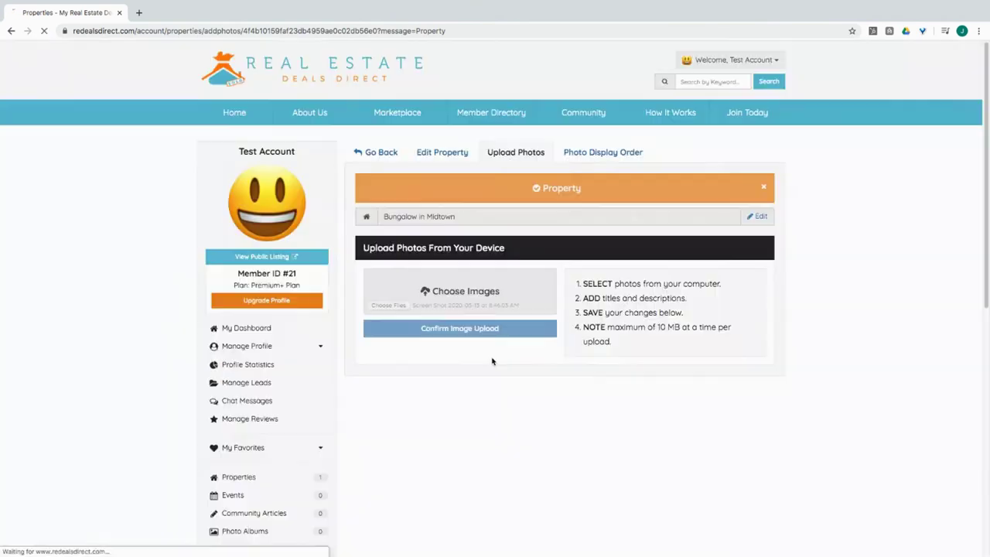
scroll(546, 353, down, 3)
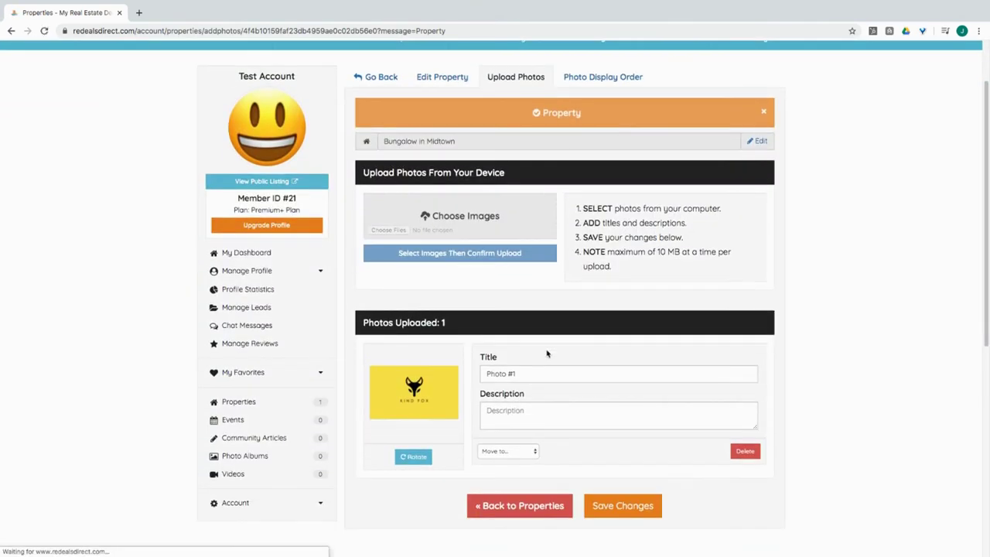
scroll(546, 353, down, 2)
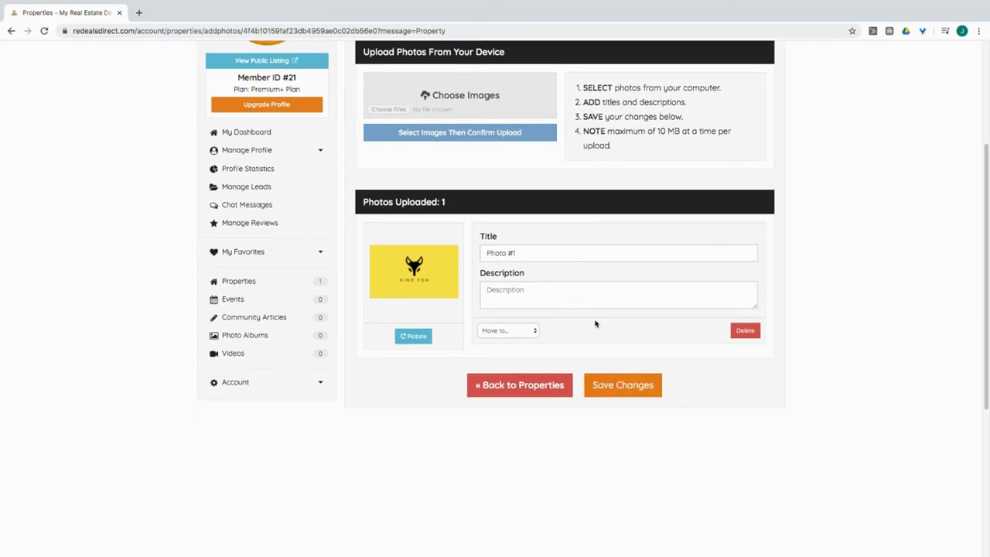
scroll(601, 320, up, 5)
scroll(596, 314, down, 4)
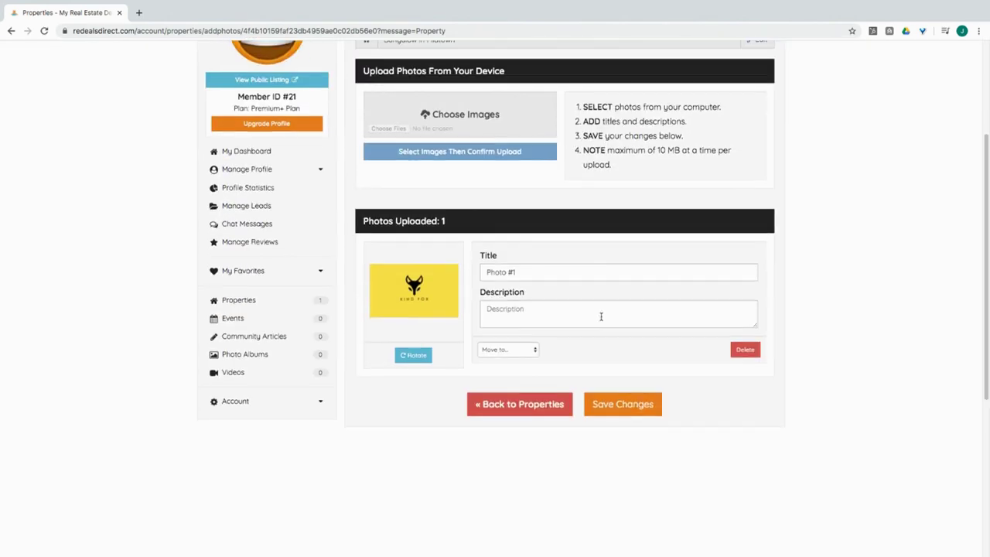
click(624, 408)
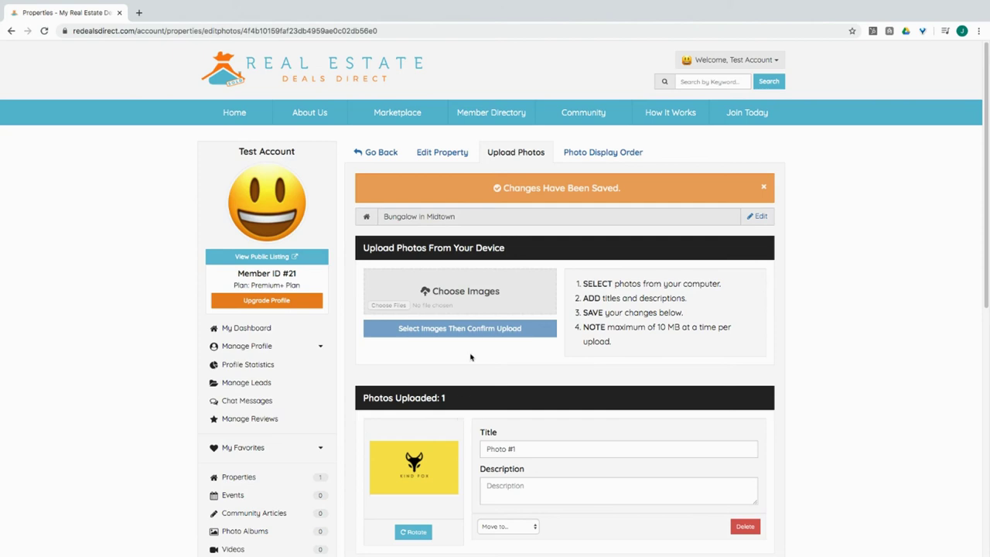
Review the uploaded photo's title and description fields and save the photo changes again
scroll(671, 341, down, 2)
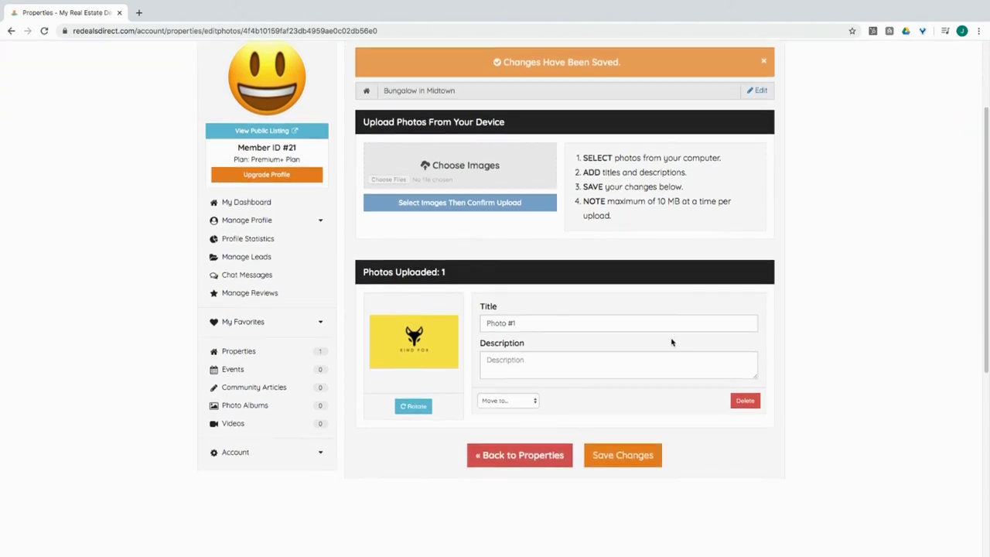
scroll(671, 342, up, 2)
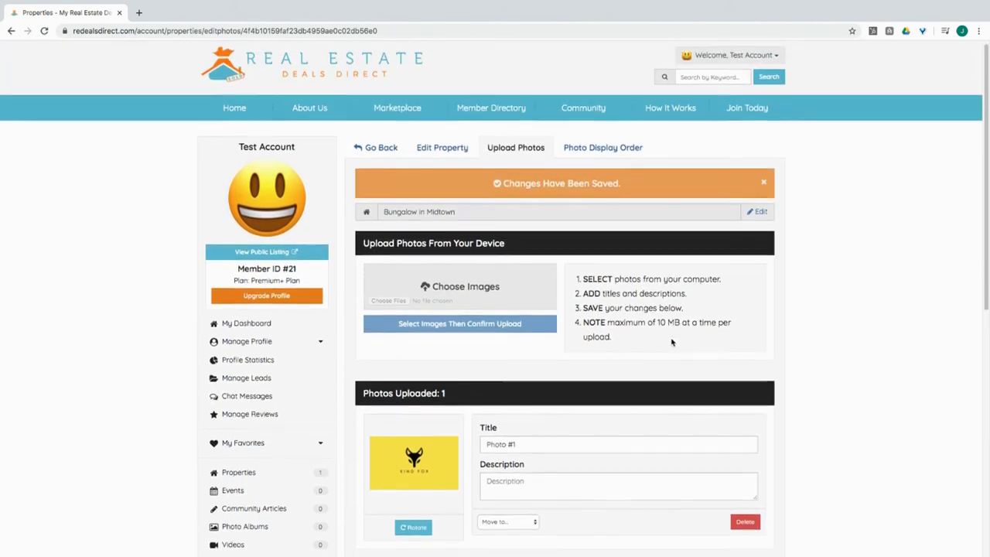
scroll(655, 278, down, 1)
scroll(655, 279, down, 2)
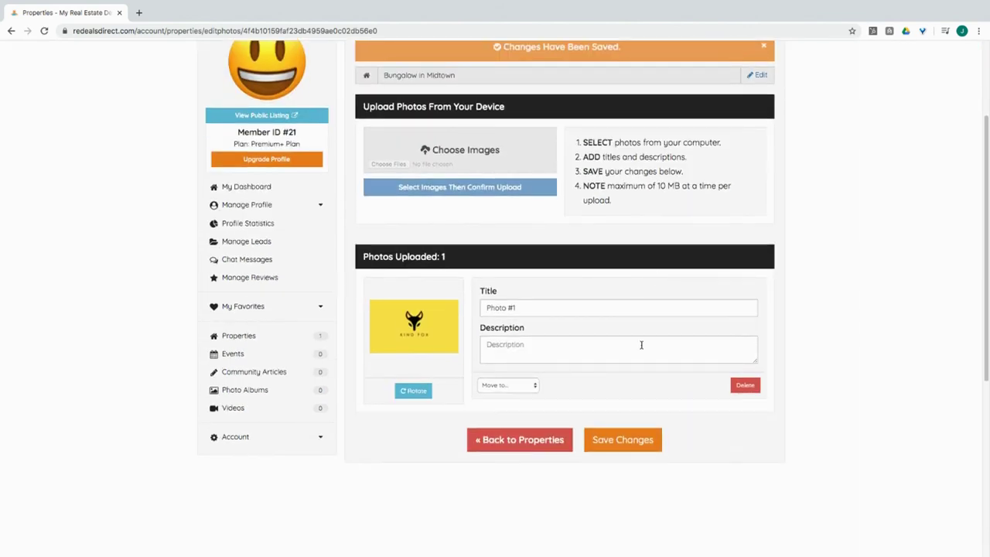
click(624, 440)
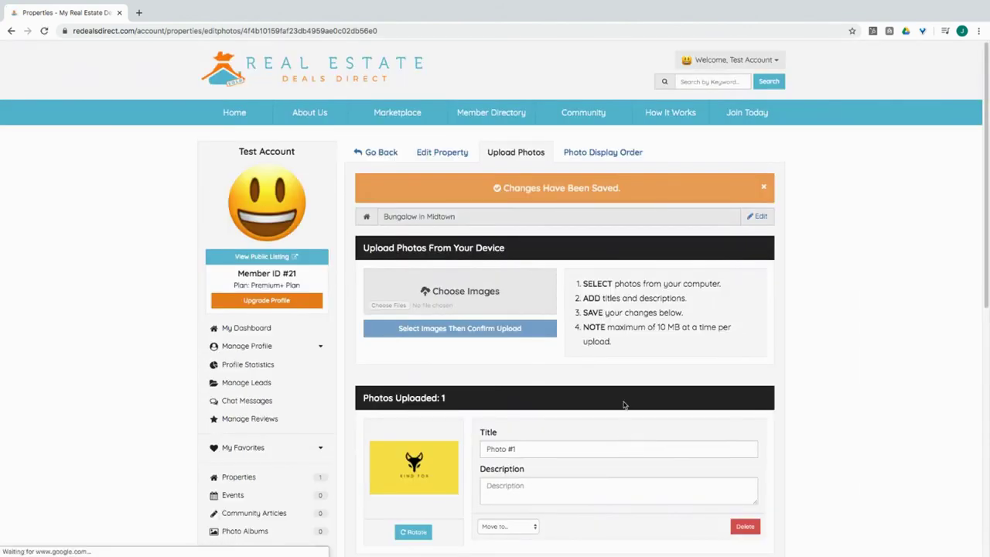
Check the listing's photo display order and return to the list of all properties
click(601, 153)
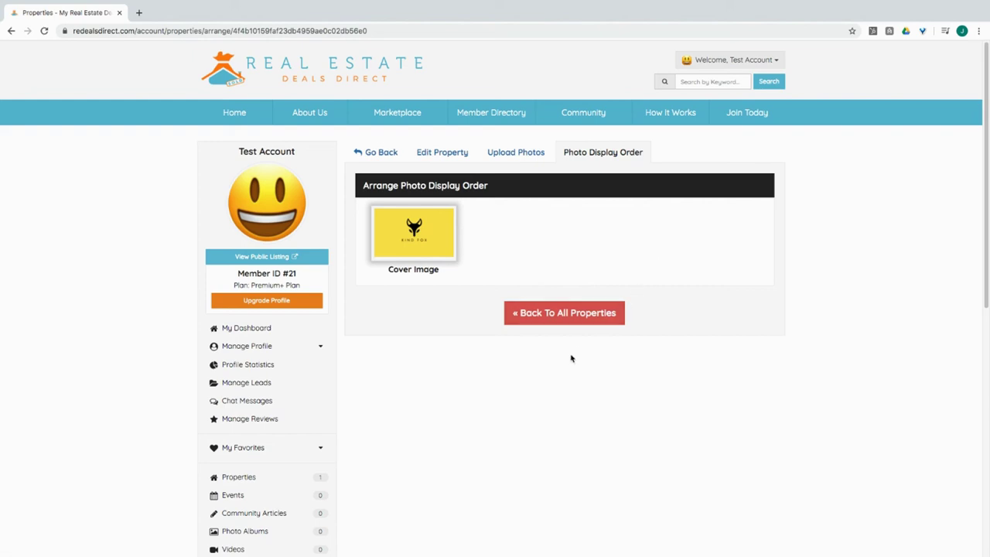
click(573, 321)
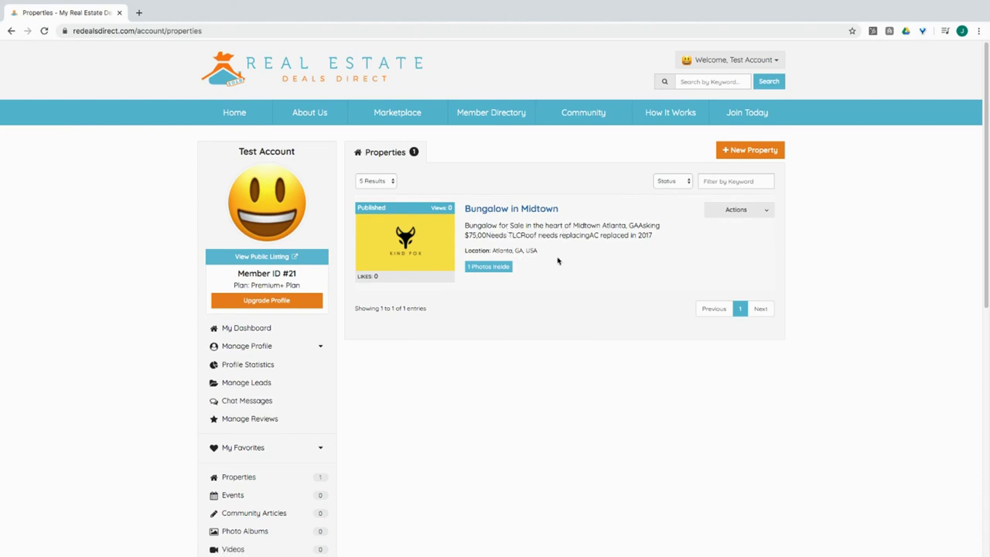
scroll(657, 194, up, 1)
Open the form for publishing a new event from the dashboard and examine its date, location and description fields
click(258, 329)
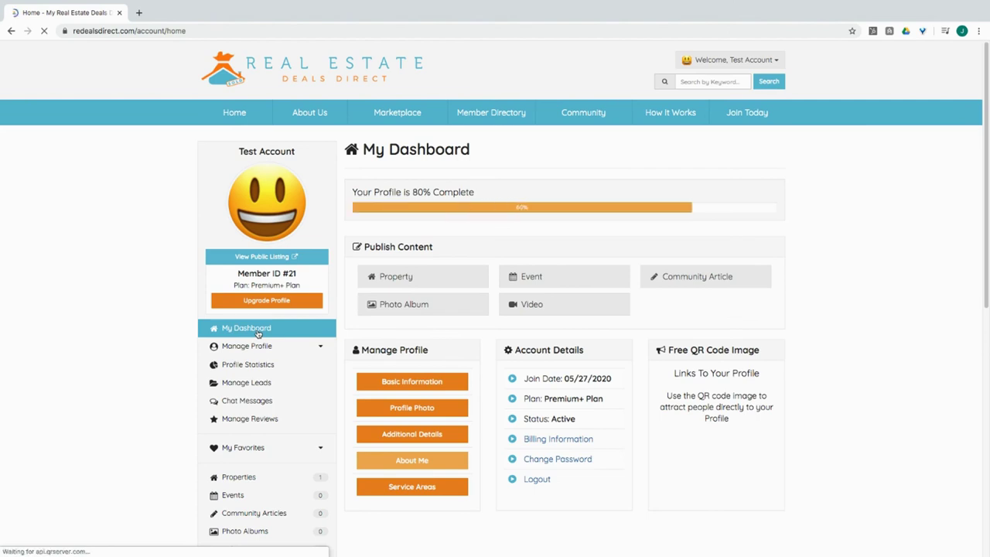
click(545, 283)
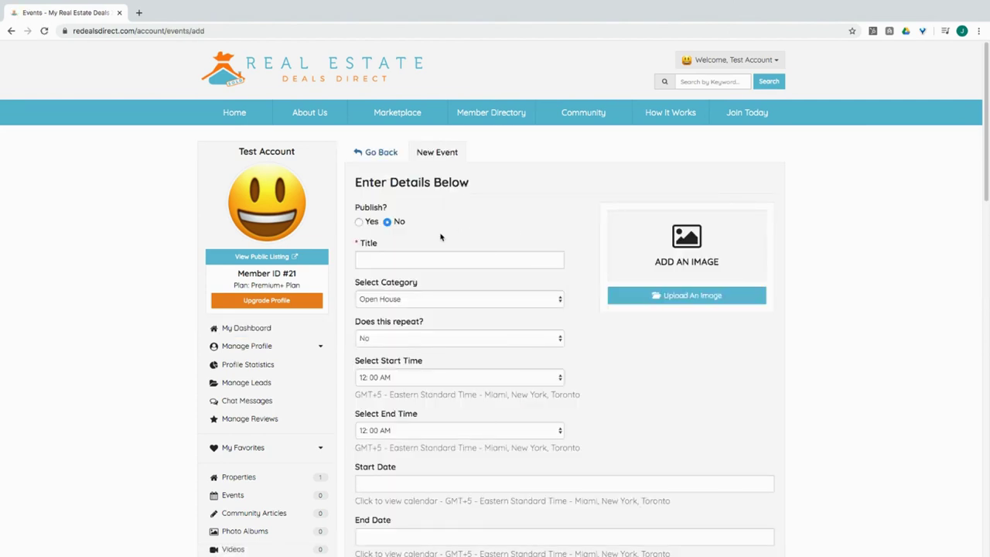
scroll(440, 237, down, 2)
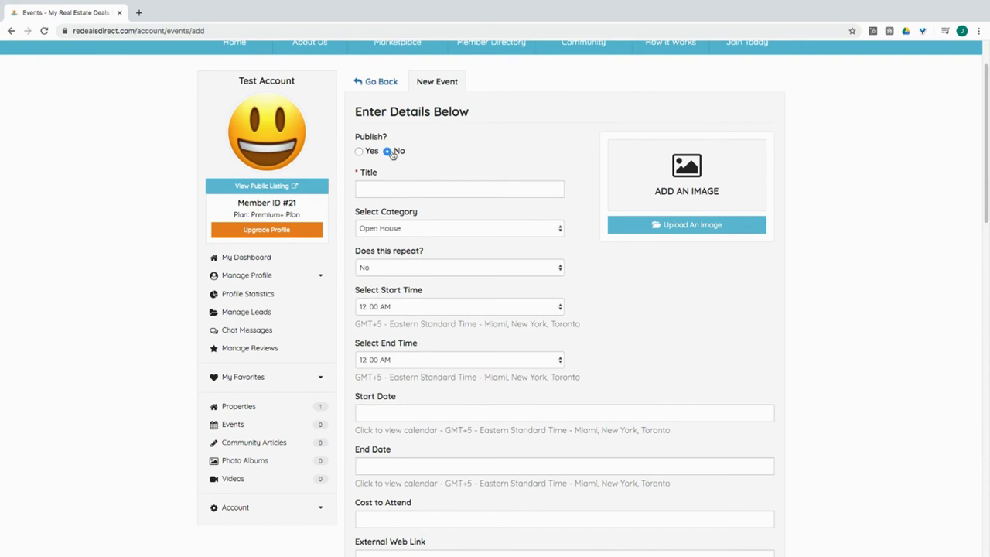
scroll(434, 263, down, 2)
scroll(433, 262, down, 5)
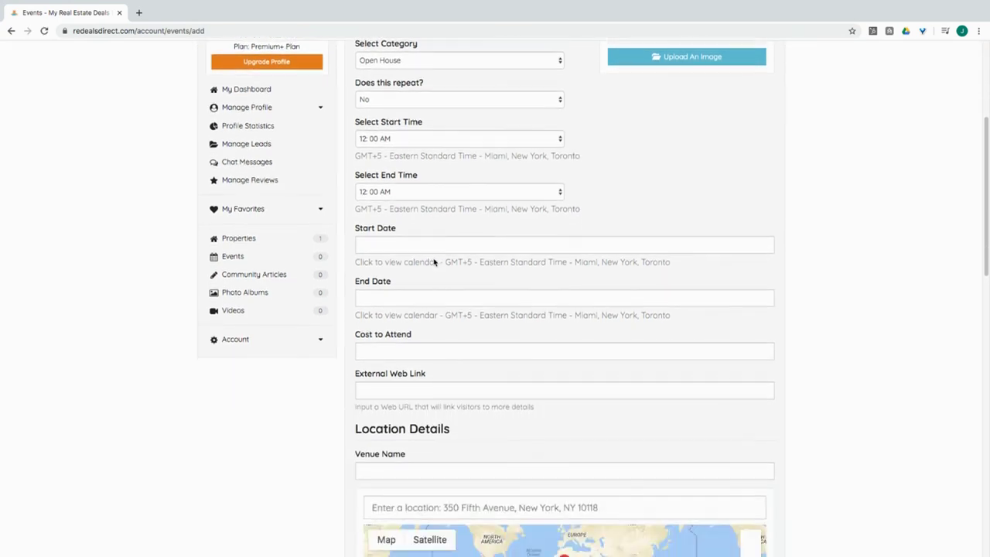
scroll(434, 259, down, 9)
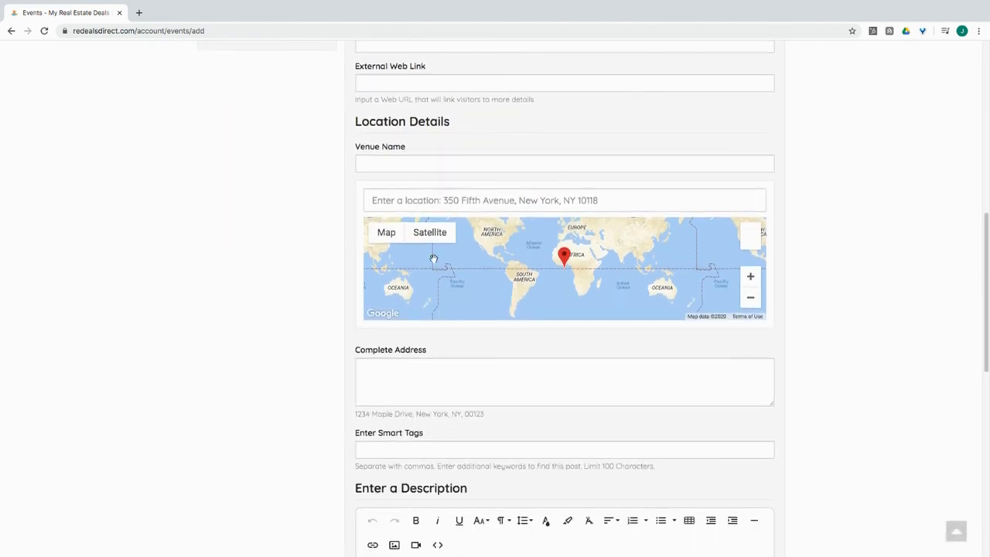
scroll(433, 259, down, 5)
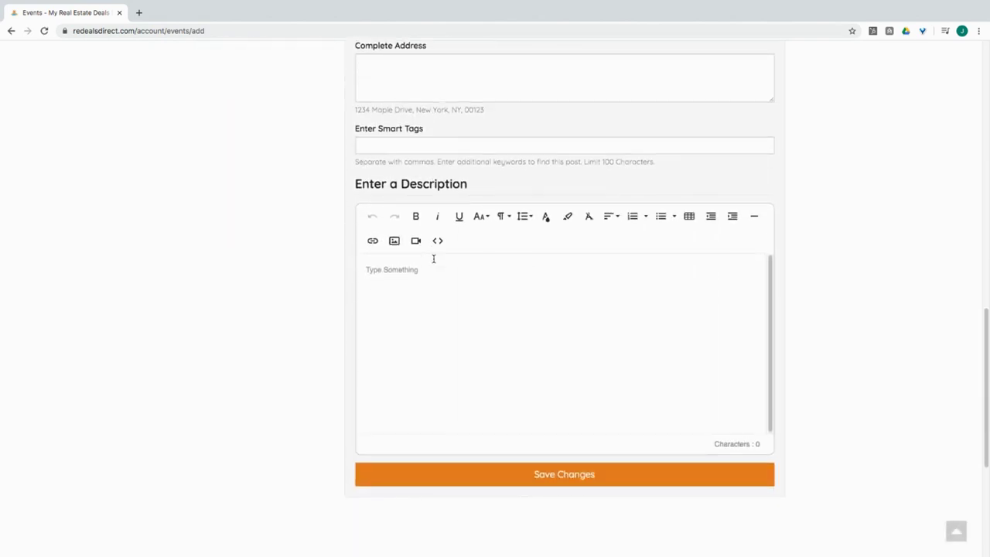
scroll(433, 259, up, 20)
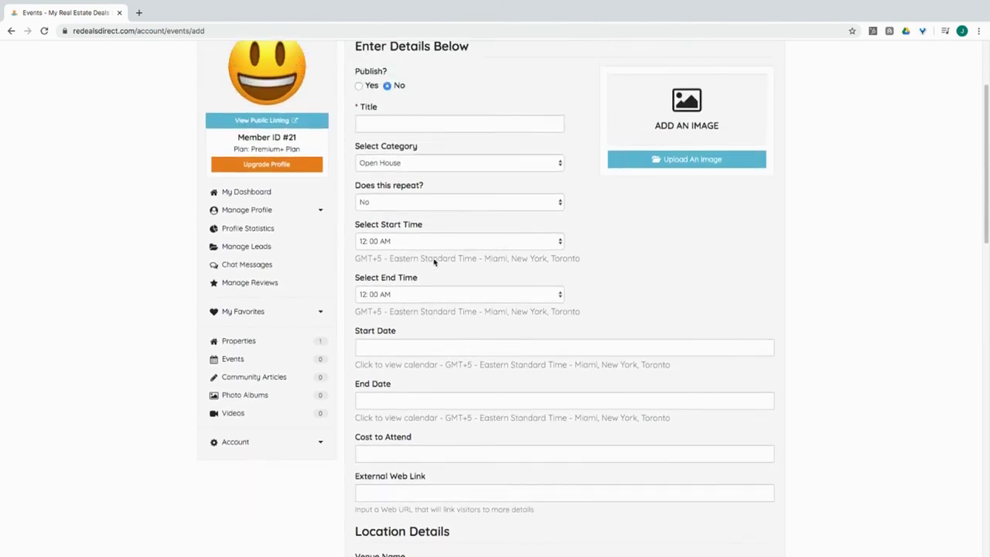
Open the form for a new community article and examine its category choices, smart tags and content editor
click(264, 228)
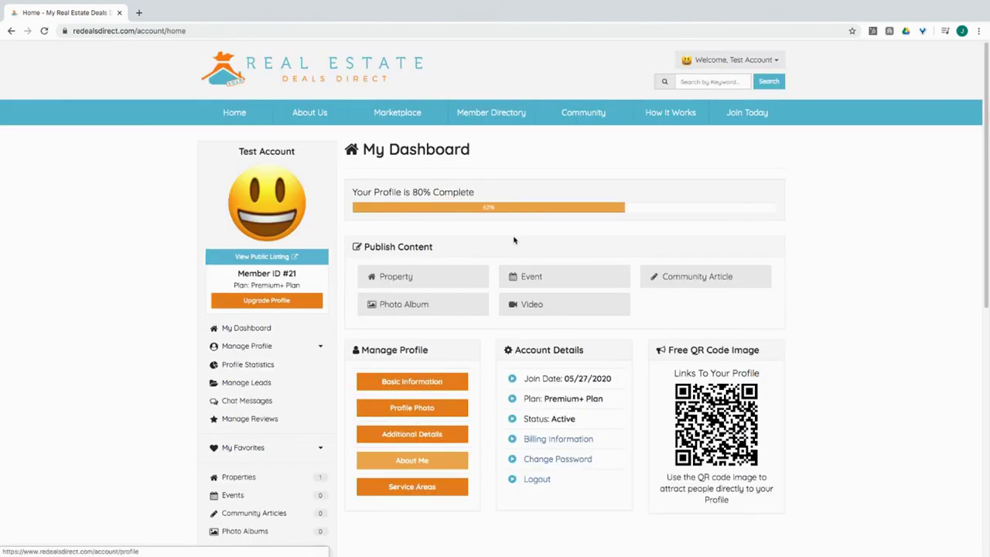
click(707, 278)
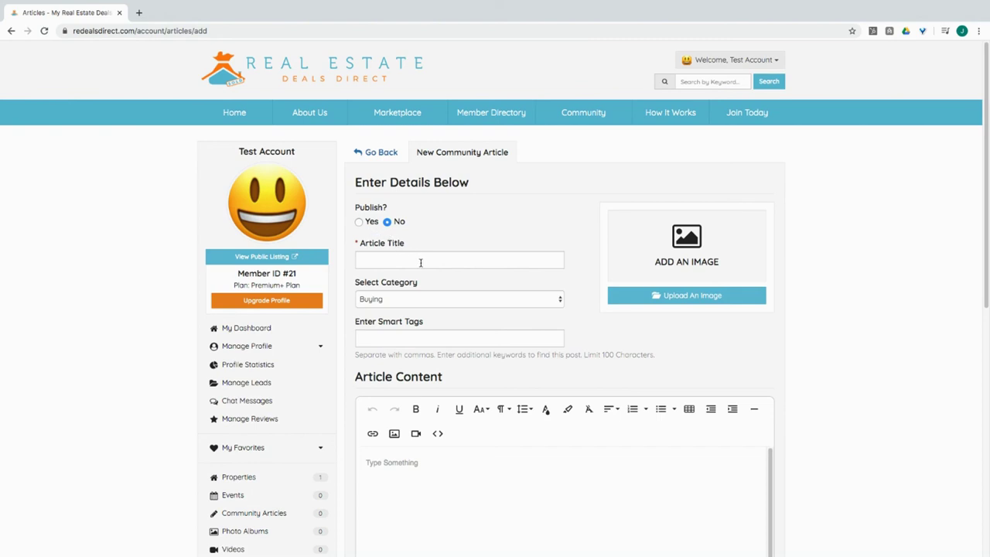
click(437, 304)
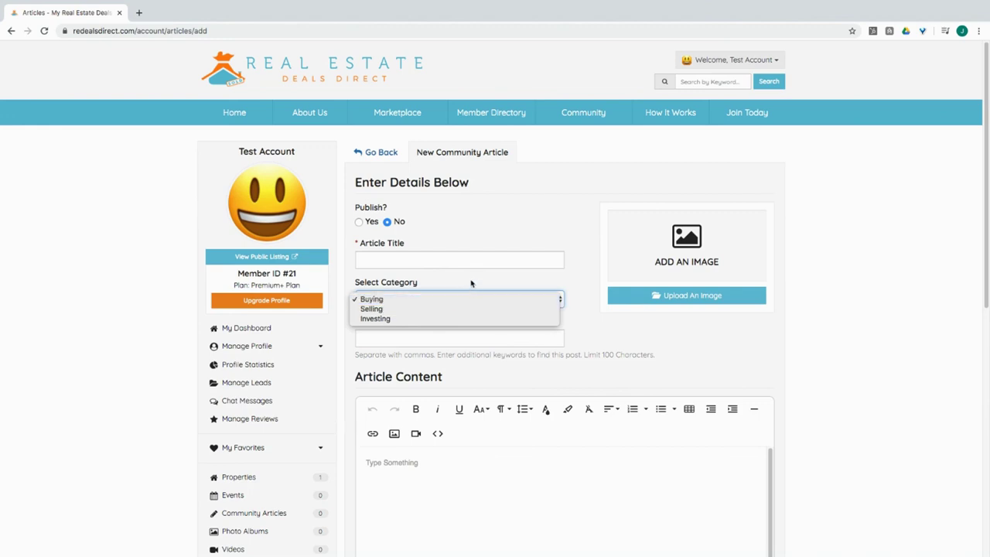
click(471, 283)
scroll(455, 359, down, 2)
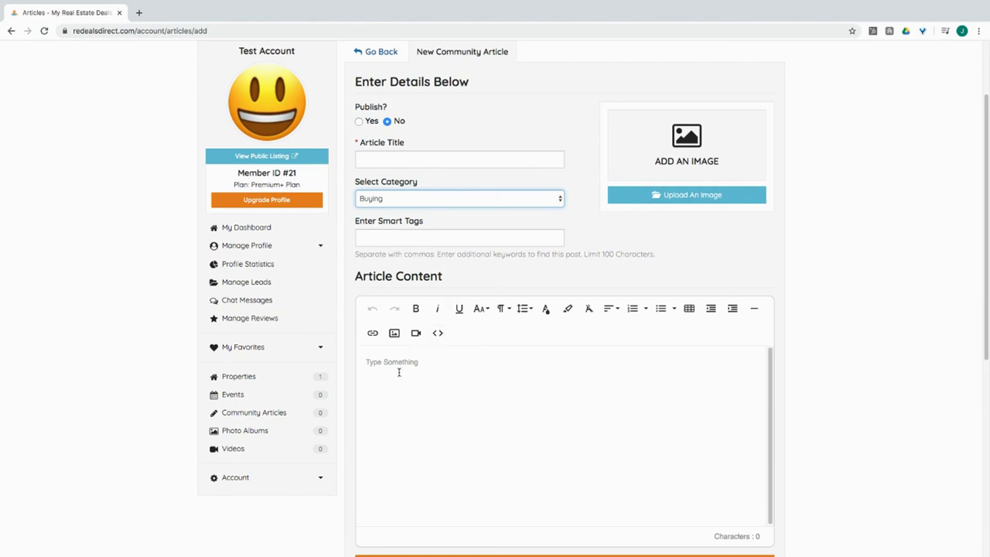
click(442, 376)
scroll(493, 371, down, 3)
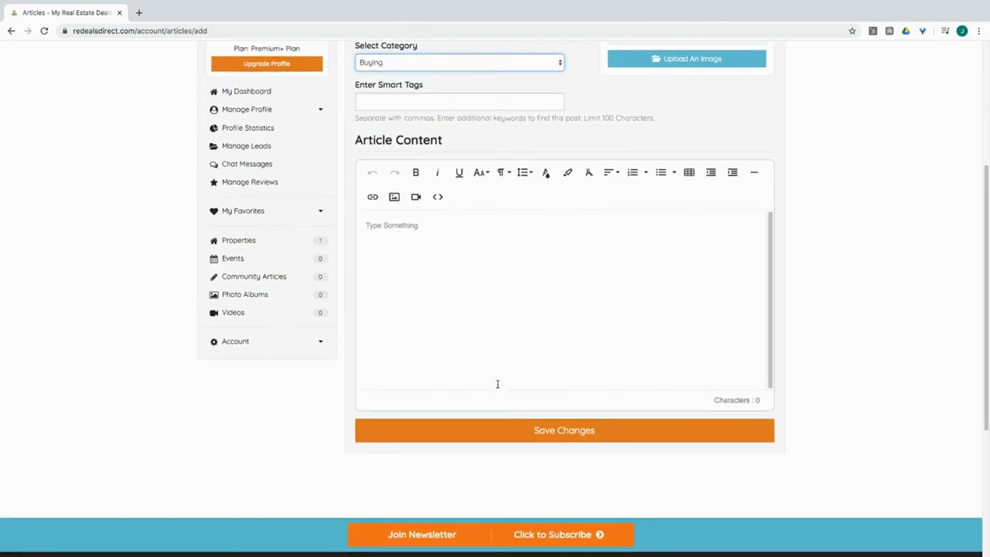
scroll(510, 418, up, 5)
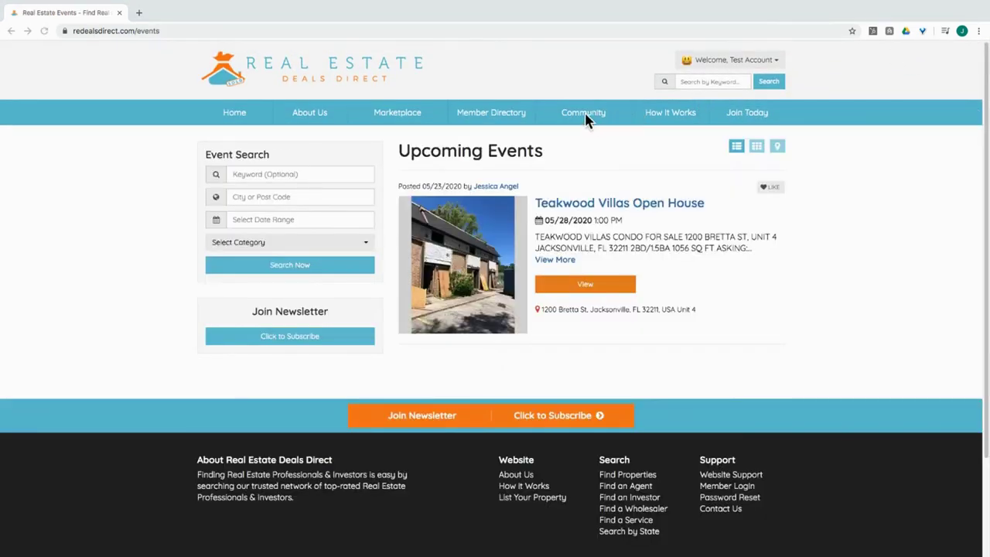
Open the site's public list of community articles
mouse_move(576, 116)
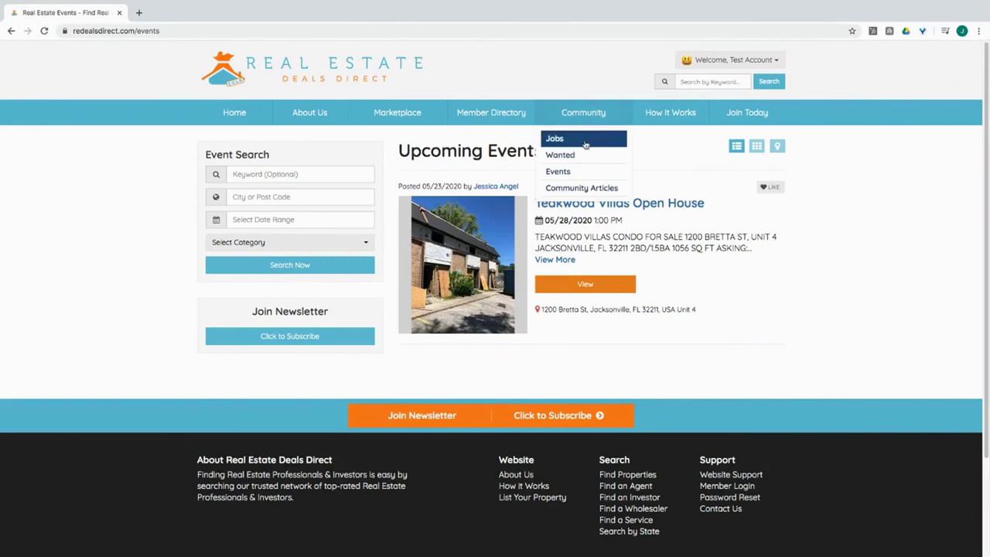
click(570, 189)
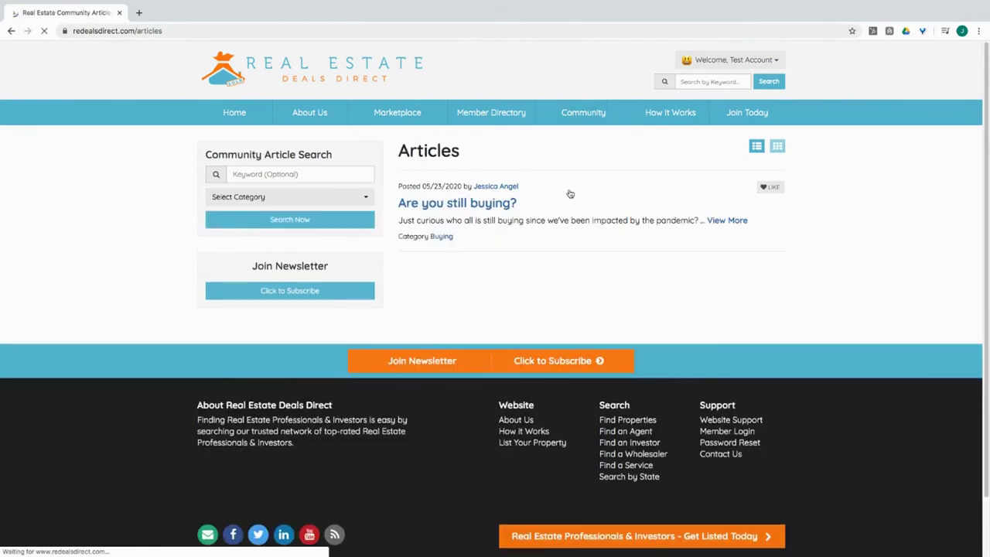